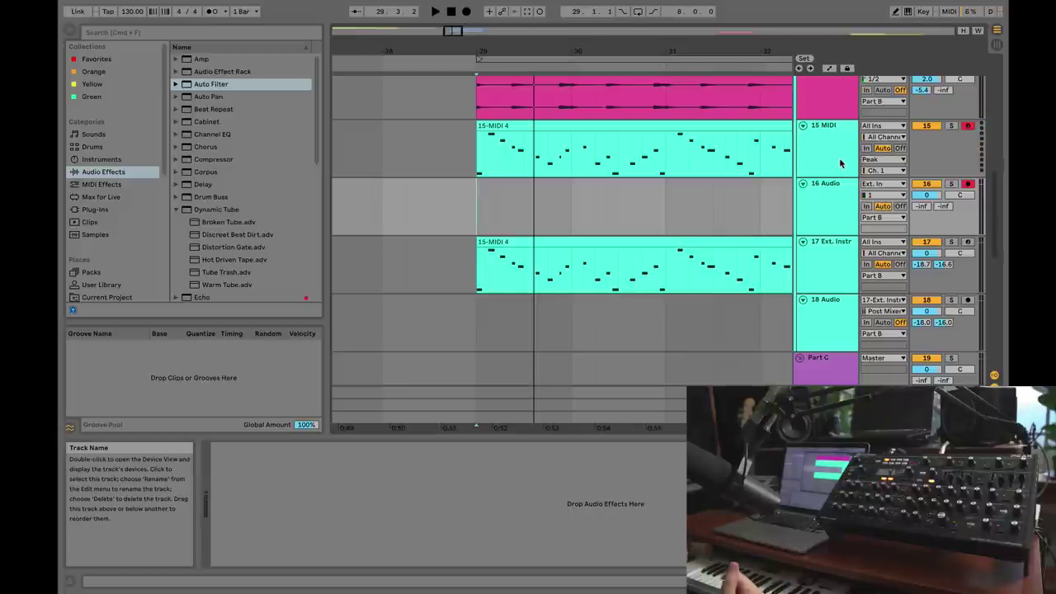
Select tracks 15 MIDI and 16 Audio, and switch track 16's monitoring to In, then back to Auto
scroll(834, 157, "up", 1)
left_click(825, 151)
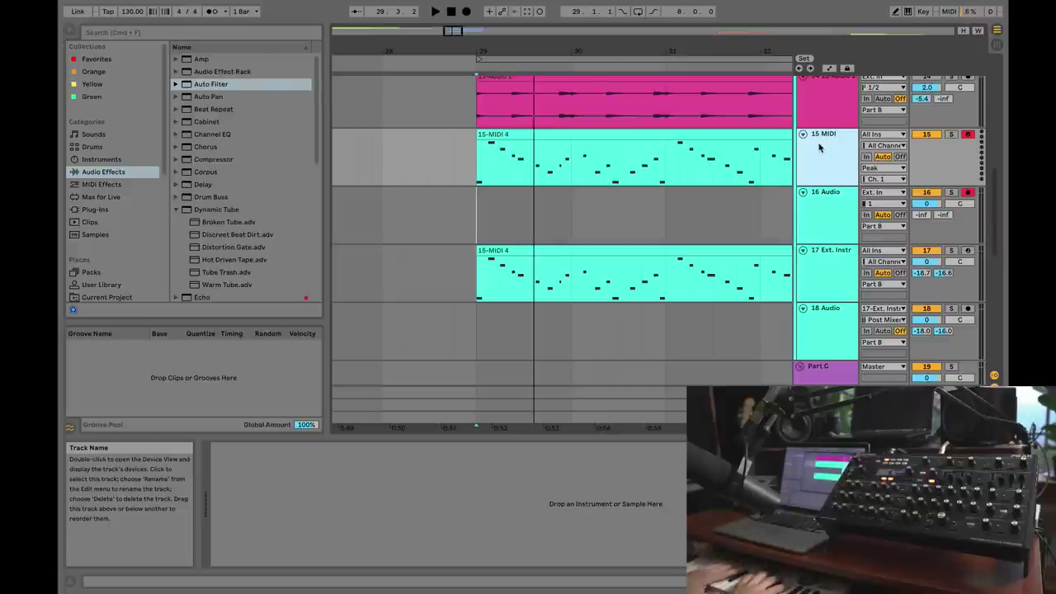
left_click(832, 203)
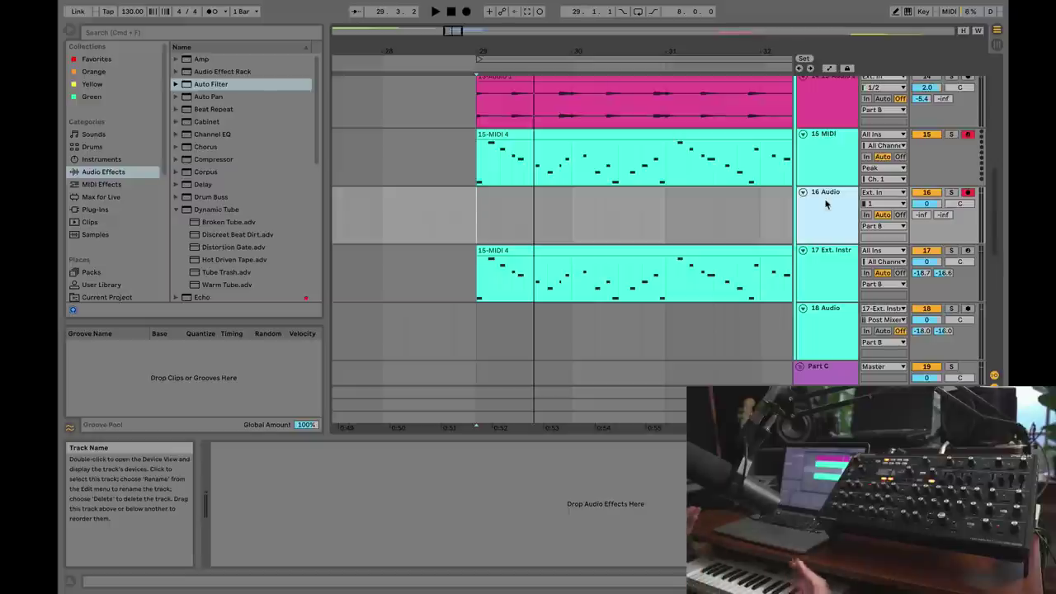
left_click(867, 216)
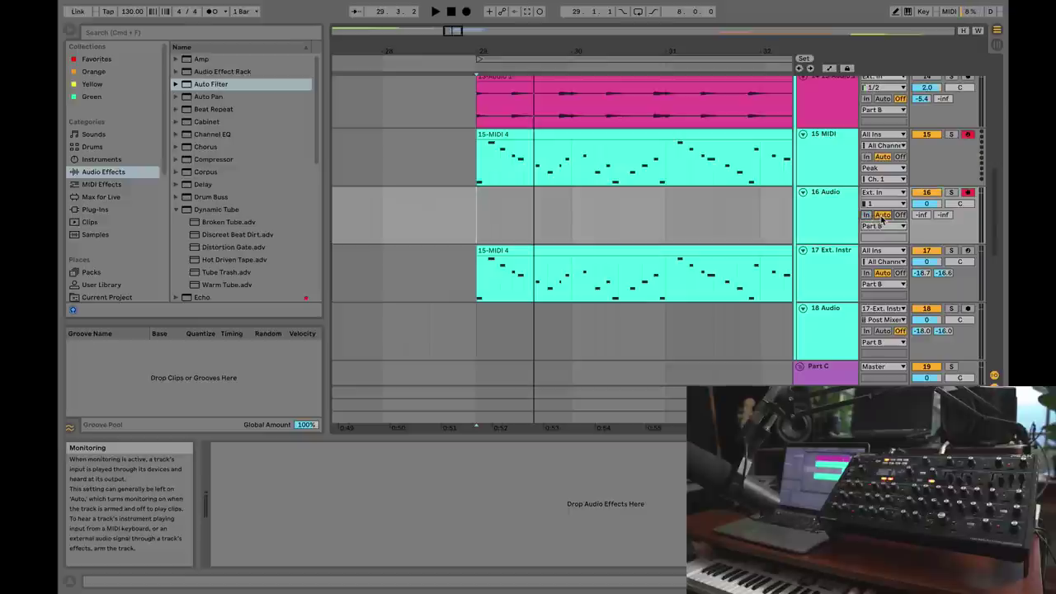
left_click(882, 215)
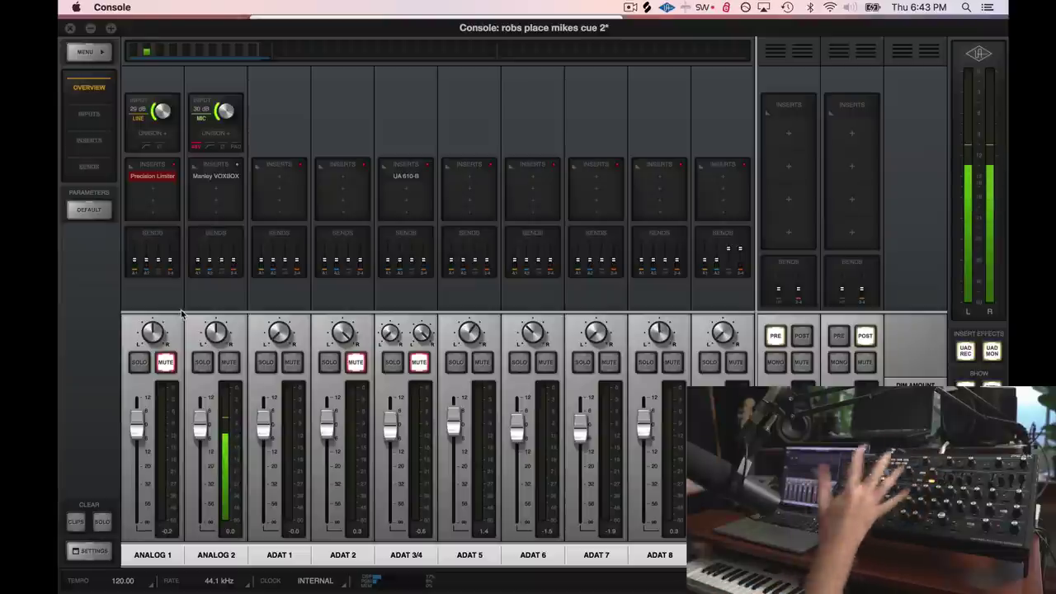
Unmute the ANALOG 1 channel in UA Console and return to the Live workspace
left_click(166, 363)
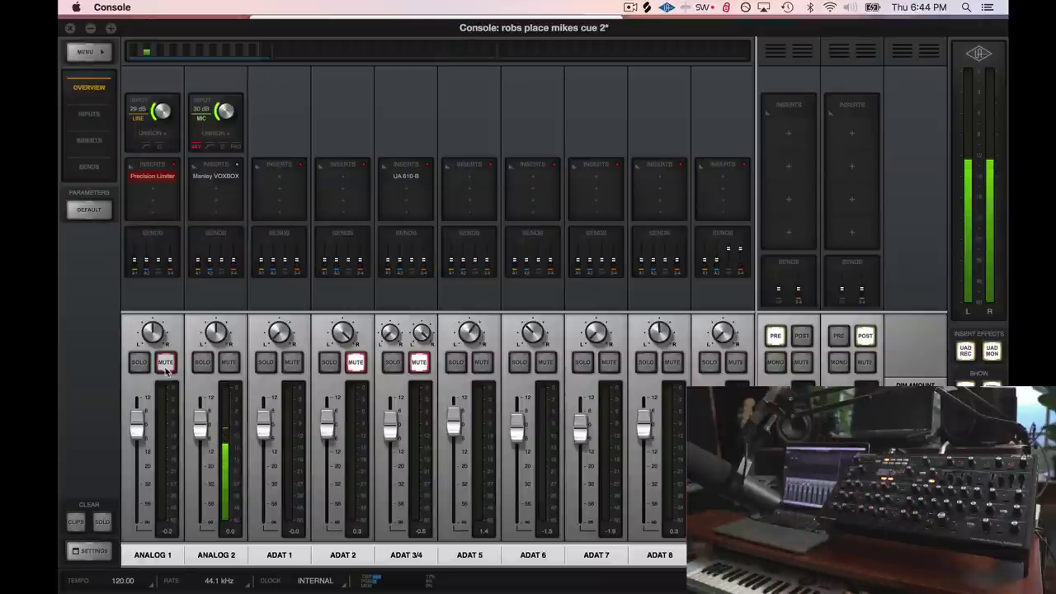
left_click(165, 363)
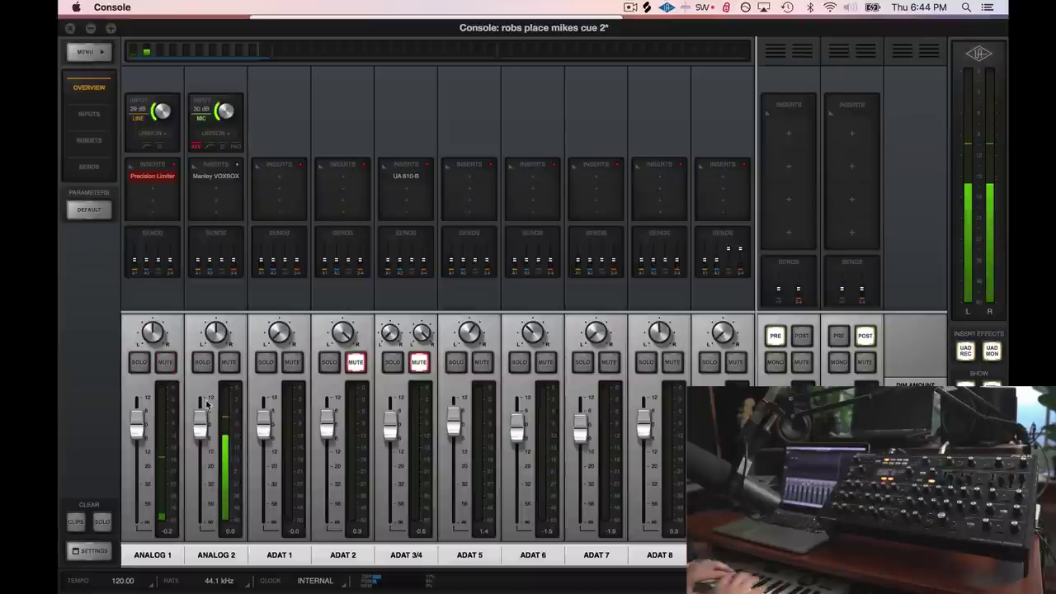
key("super+Tab")
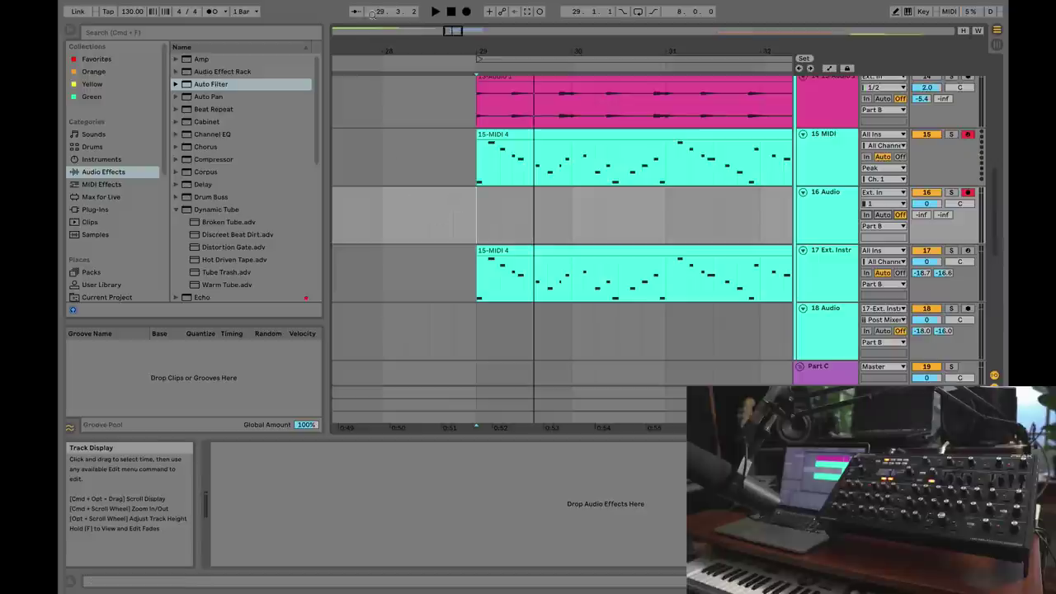
Enable Reduced Latency When Monitoring in the Options menu, then select track 15 MIDI
mouse_move(365, 6)
left_click(271, 7)
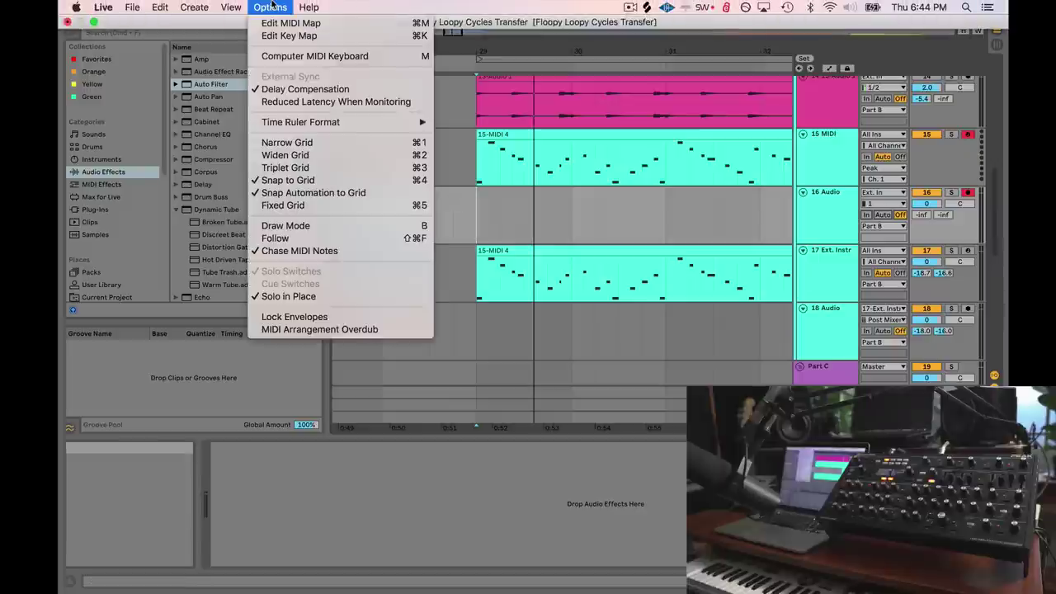
left_click(314, 102)
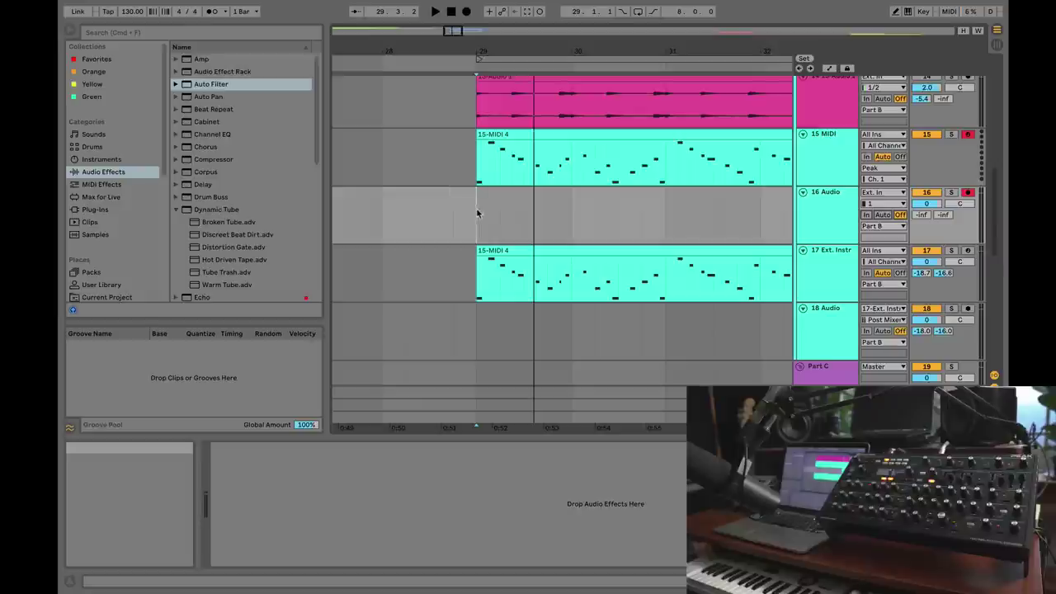
left_click(826, 157)
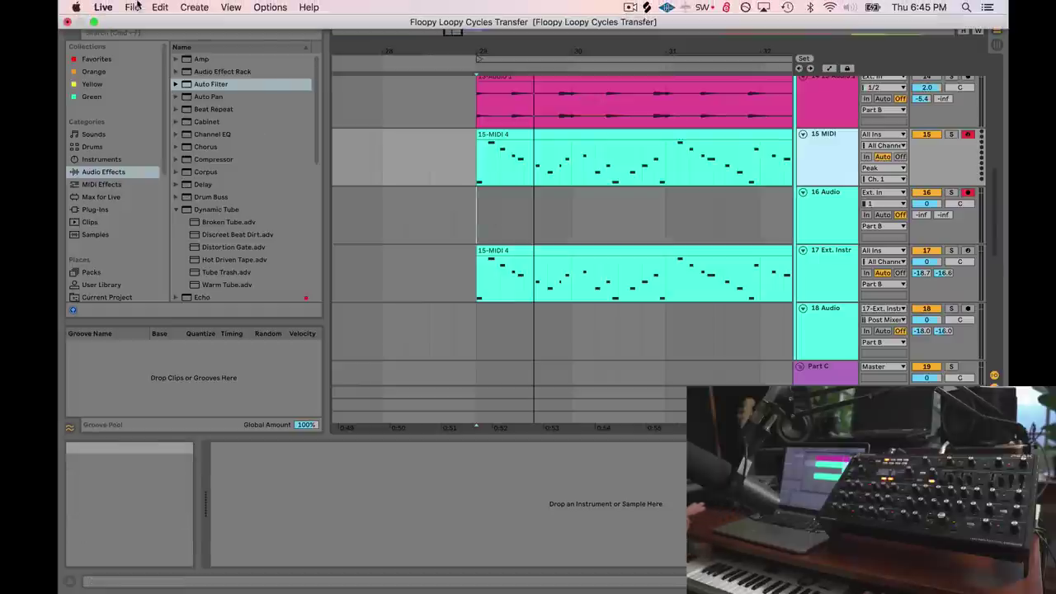
left_click(99, 7)
left_click(132, 42)
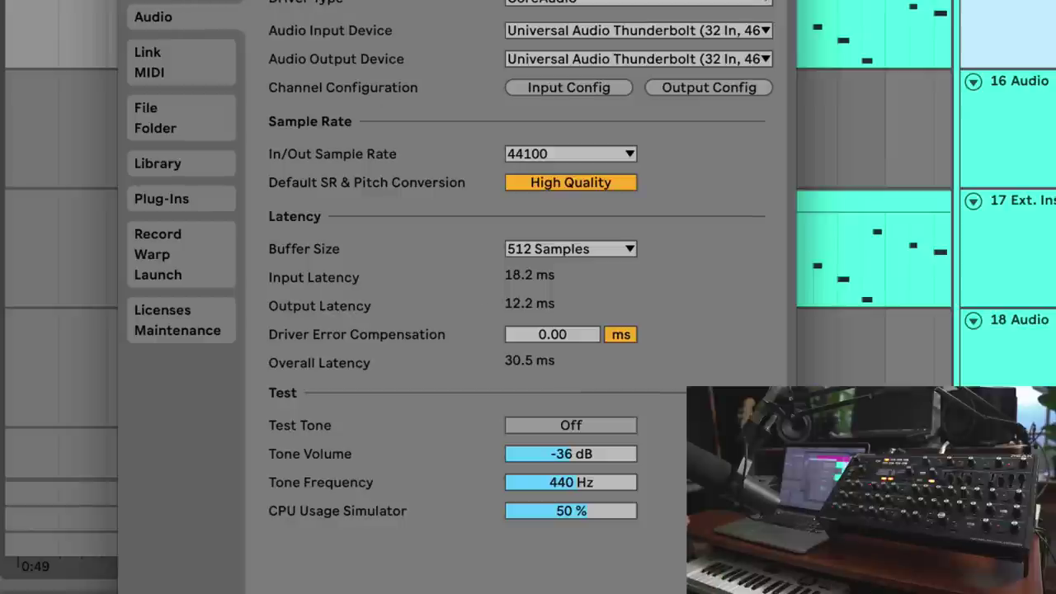
key("Escape")
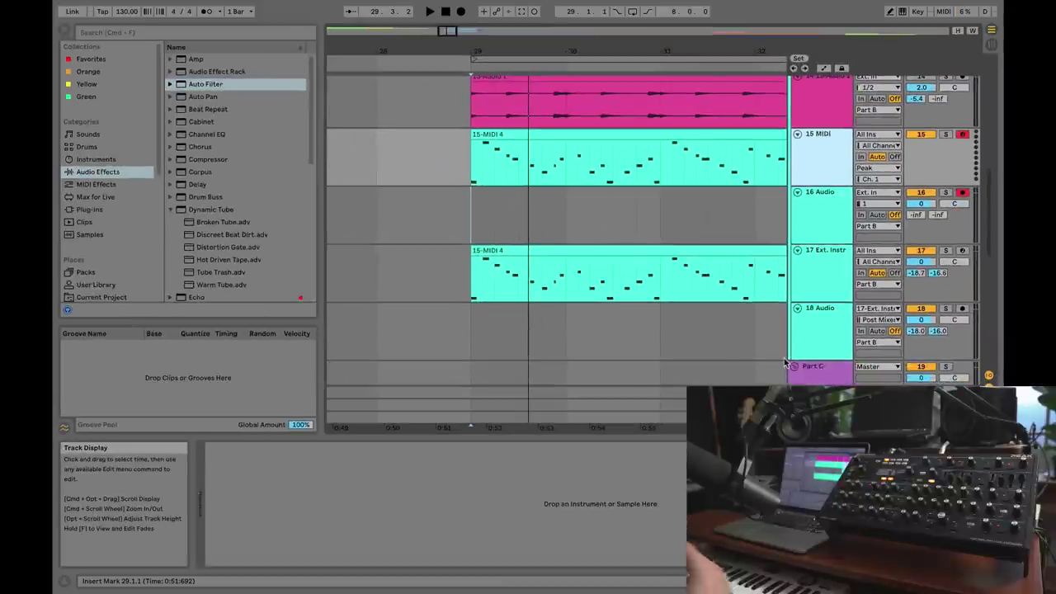
Show the Master chain of EQ Eight, EQ Three and FF Pro-L 2, briefly checking the Ext. Instr track
mouse_move(231, 7)
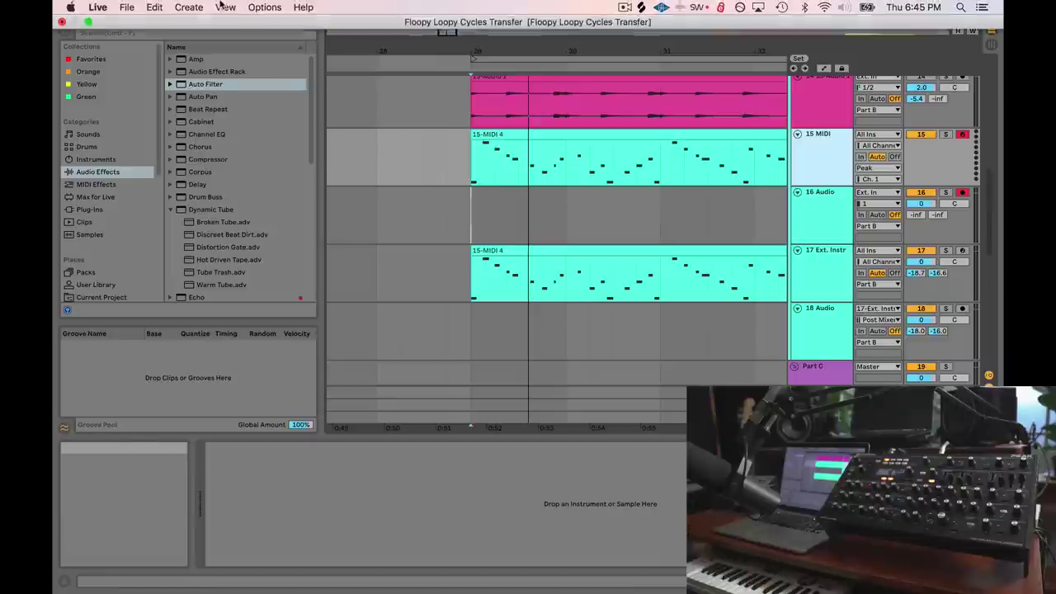
left_click(264, 6)
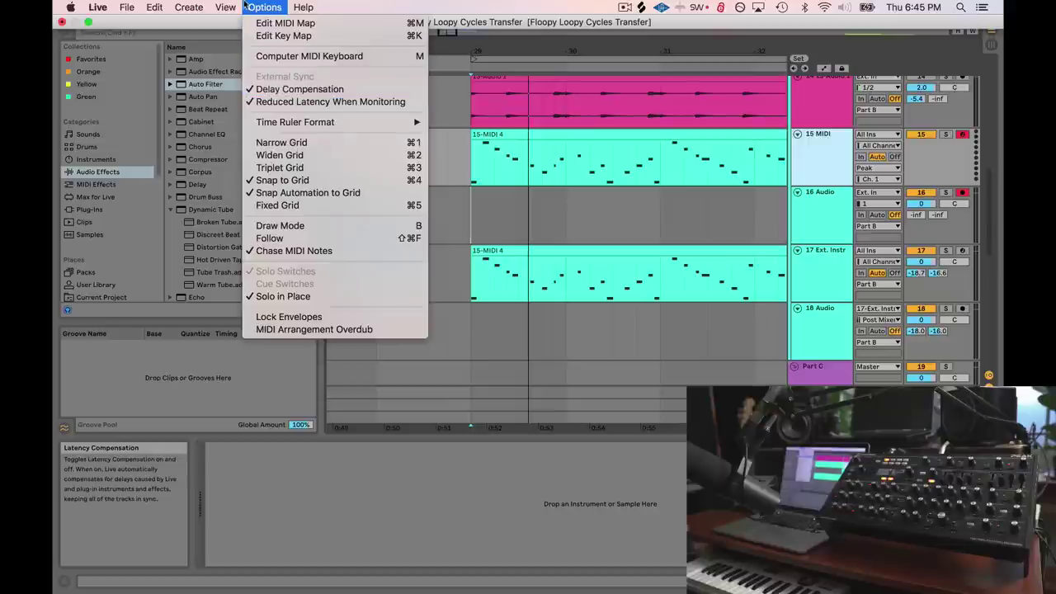
left_click(246, 5)
left_click(541, 423)
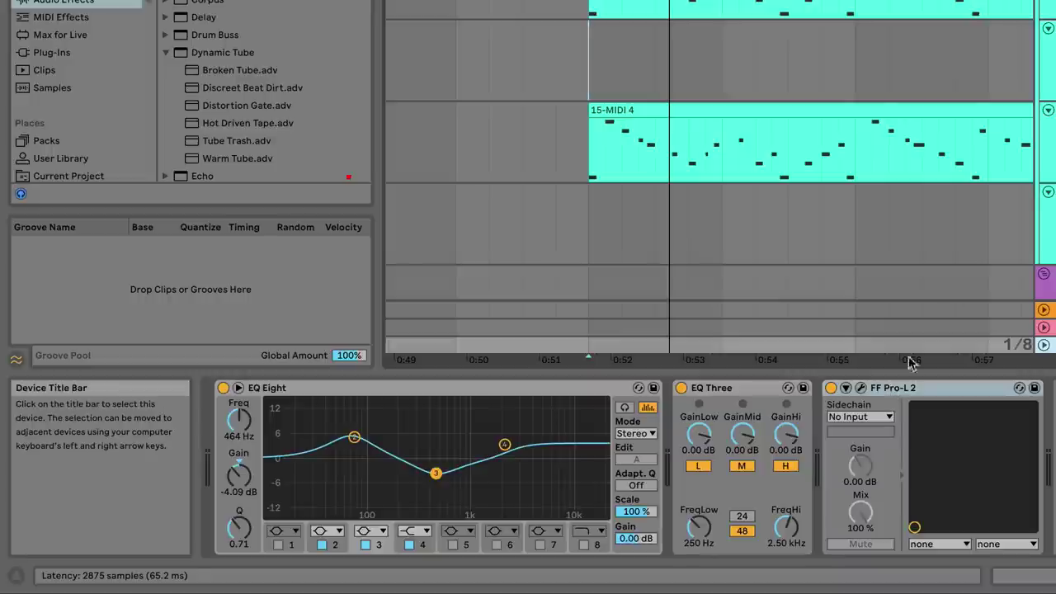
left_click(561, 145)
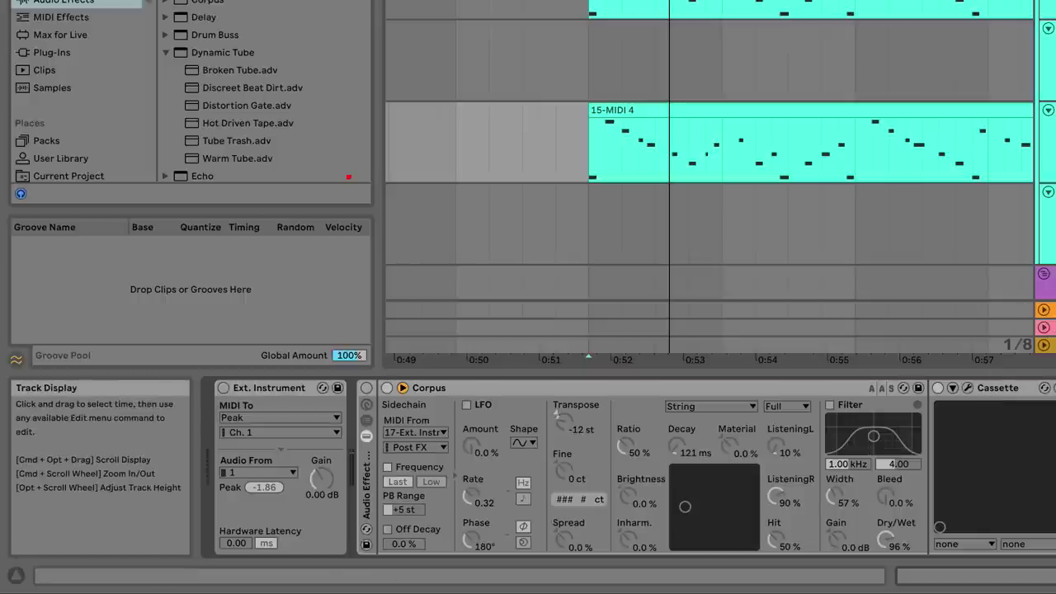
left_click(1045, 345)
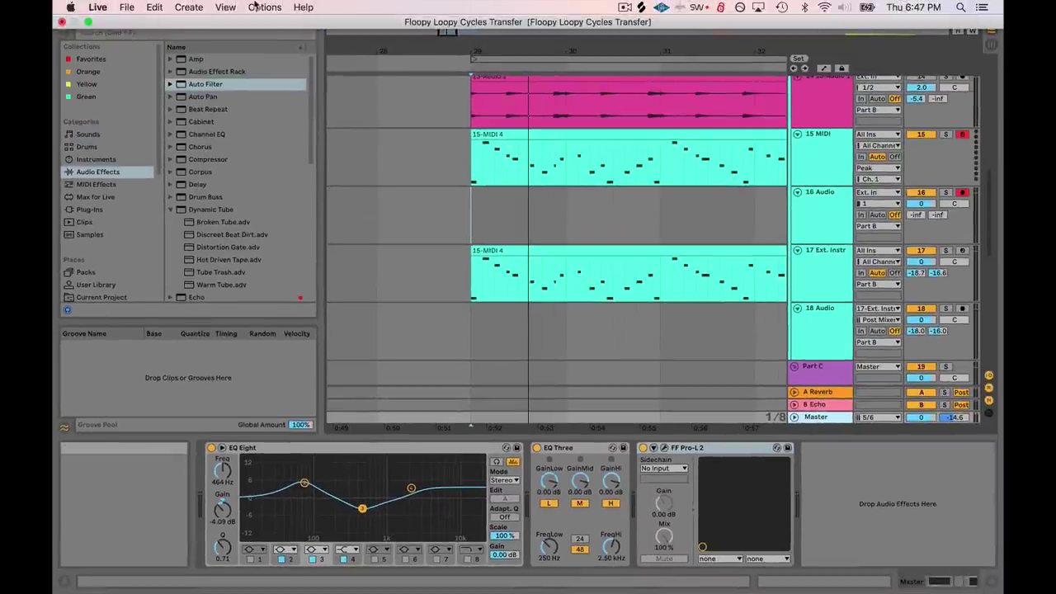
Select 16 Audio, then display track 17 Ext. Instr's chain: External Instrument, Corpus, Cassette, Multiband
left_click(264, 7)
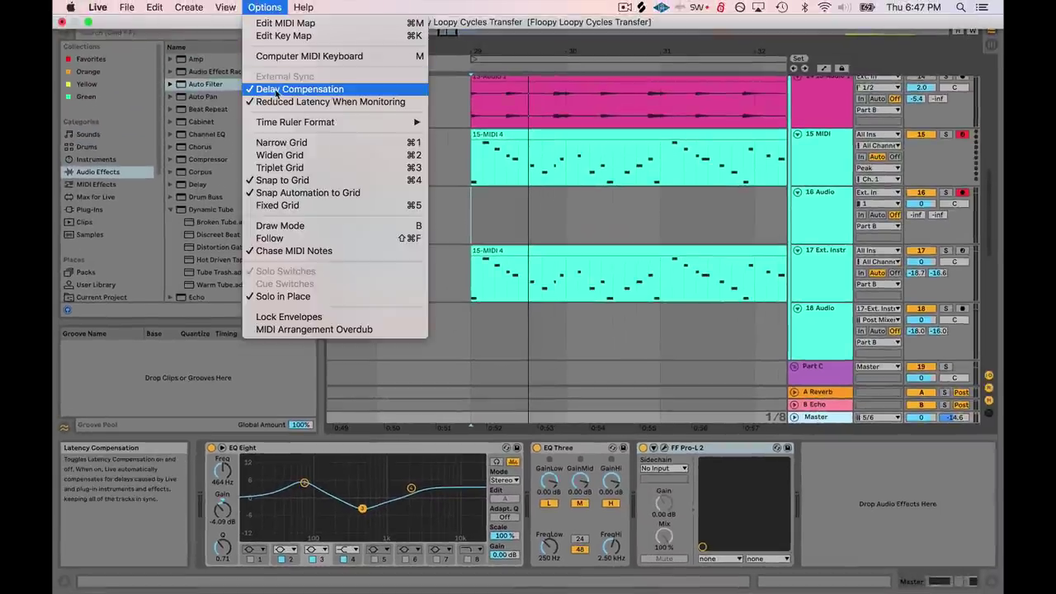
left_click(262, 5)
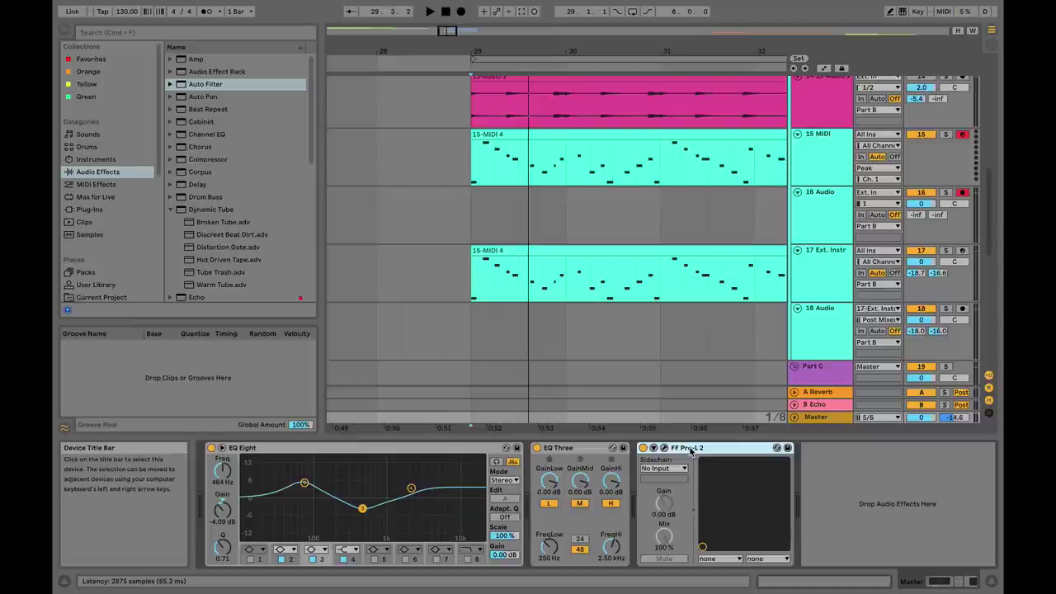
left_click(473, 225)
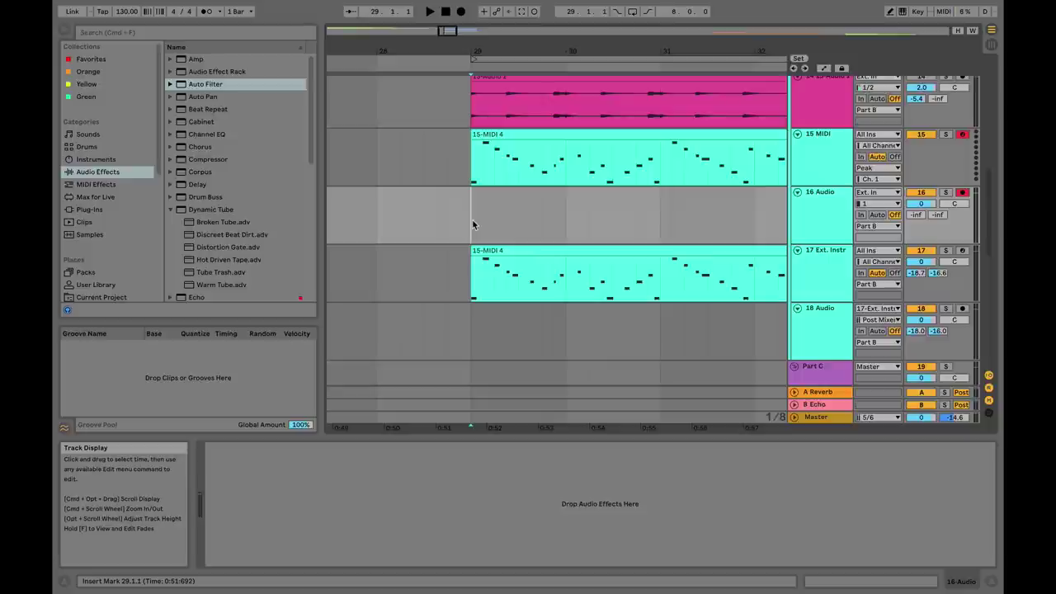
left_click(264, 6)
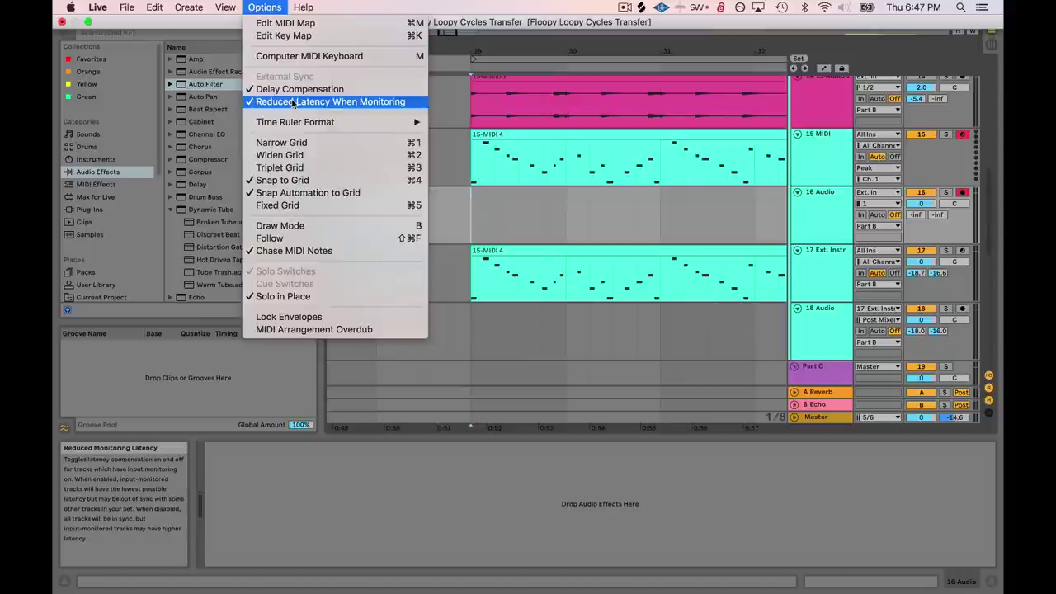
left_click(264, 6)
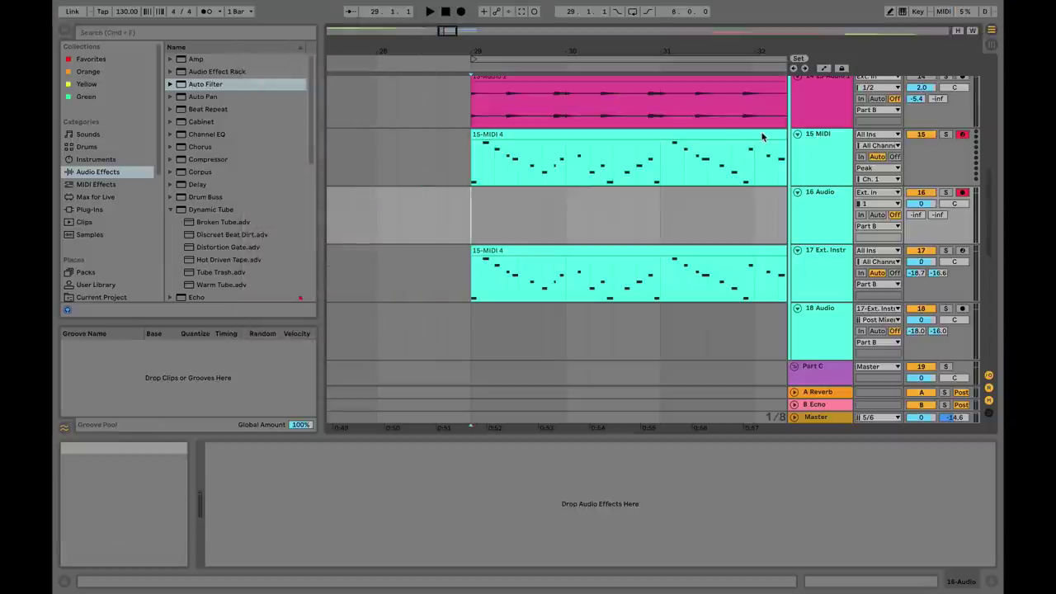
left_click(825, 266)
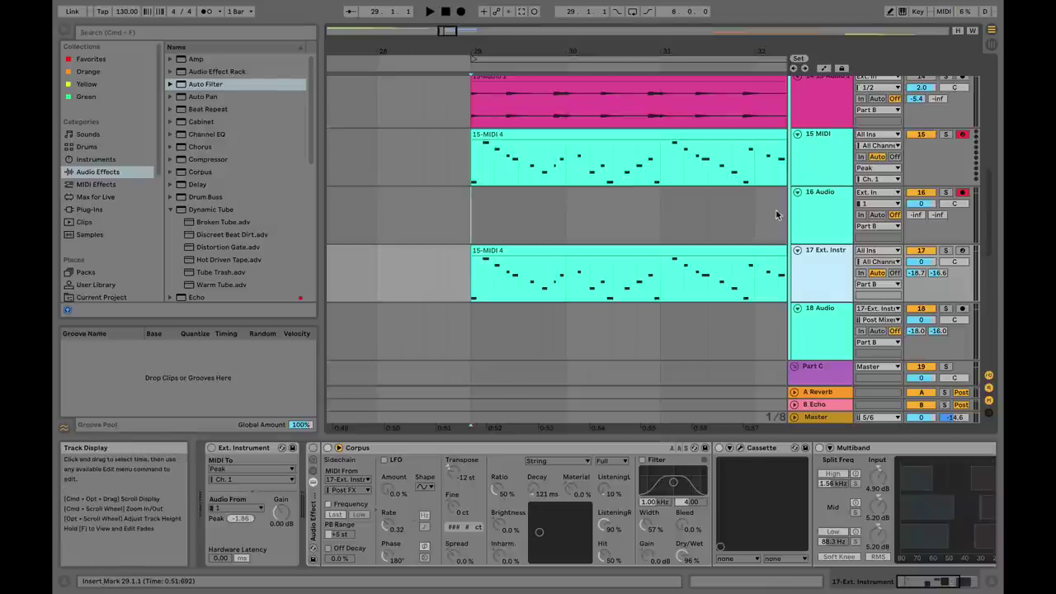
Mute the ANALOG 1 channel in UA Console and switch back to Live
key("ctrl+Left")
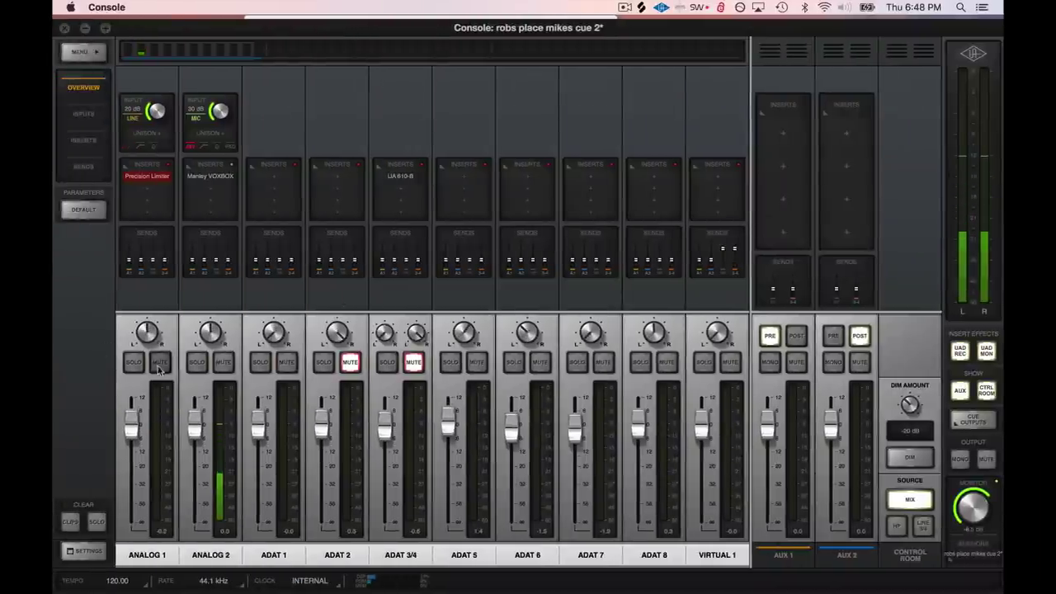
left_click(159, 364)
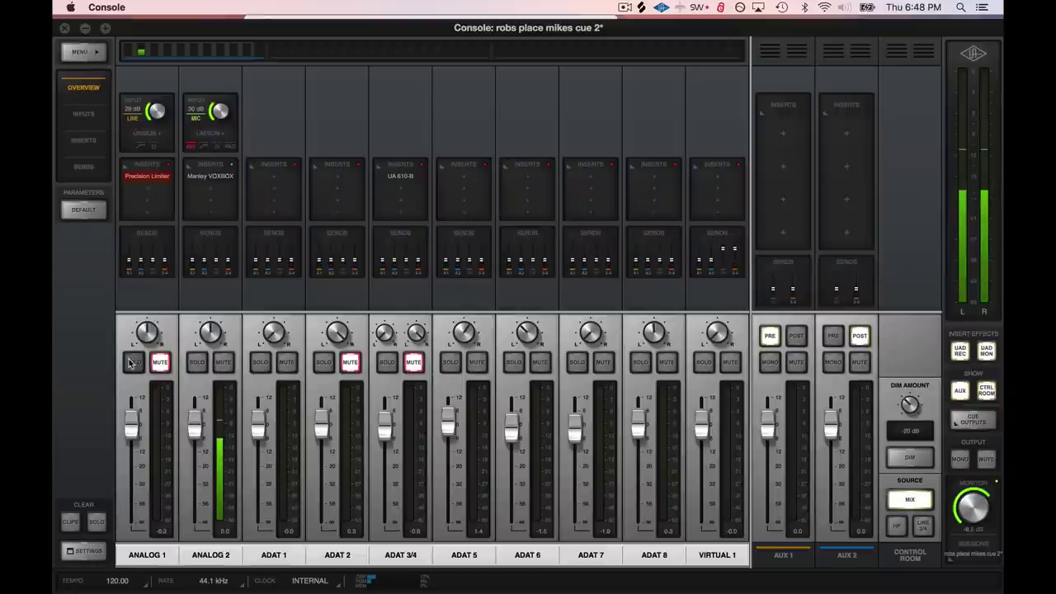
key("ctrl+Right")
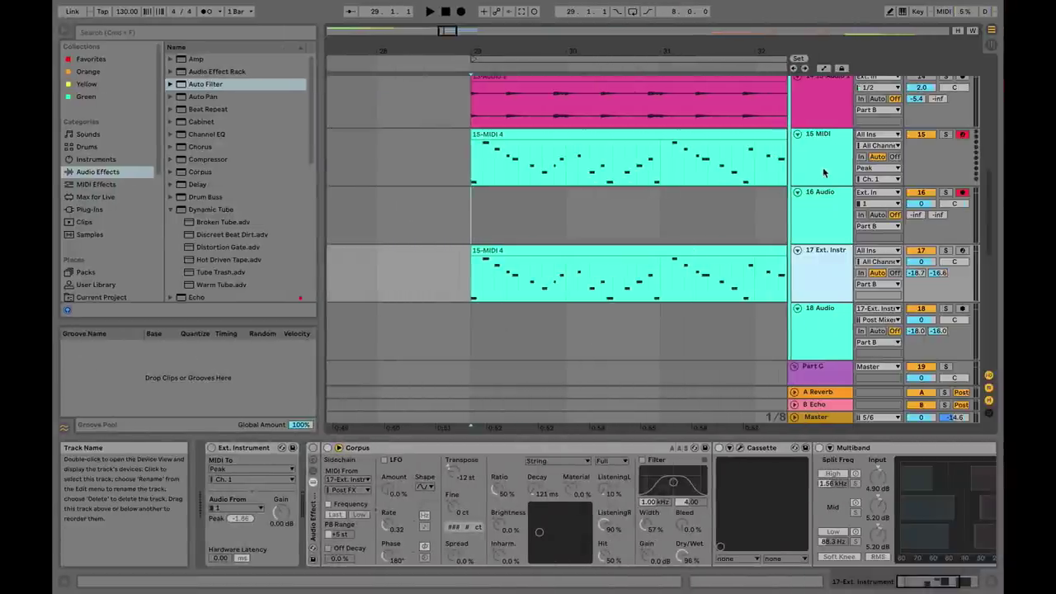
Deactivate track 15 MIDI, zoom to the 15-MIDI 4 clip, and keep Peak as MIDI destination
left_click(937, 137)
left_click(938, 137)
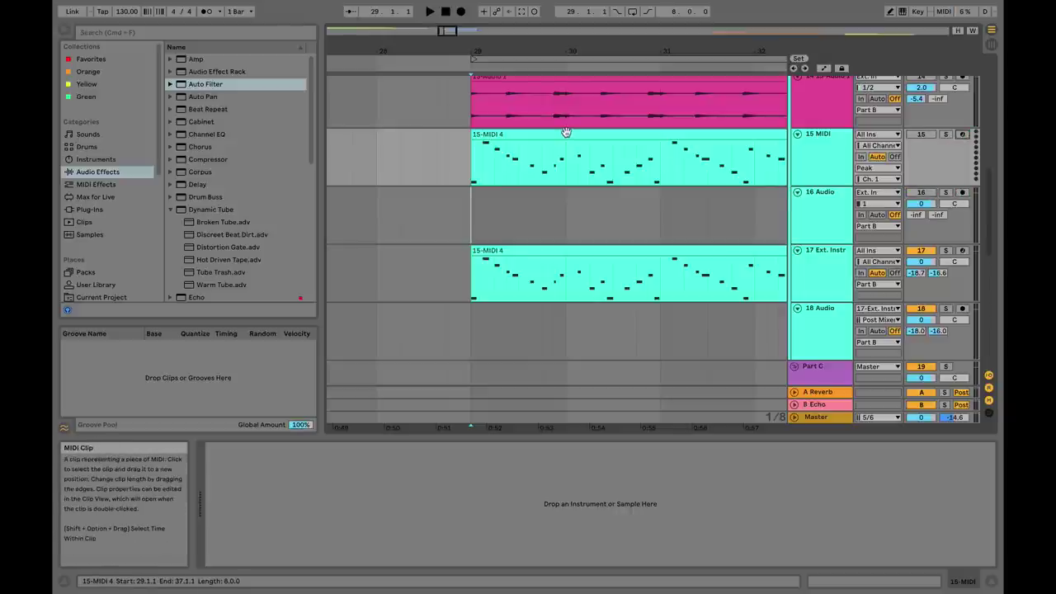
left_click(528, 133)
left_click(529, 247)
key("minus")
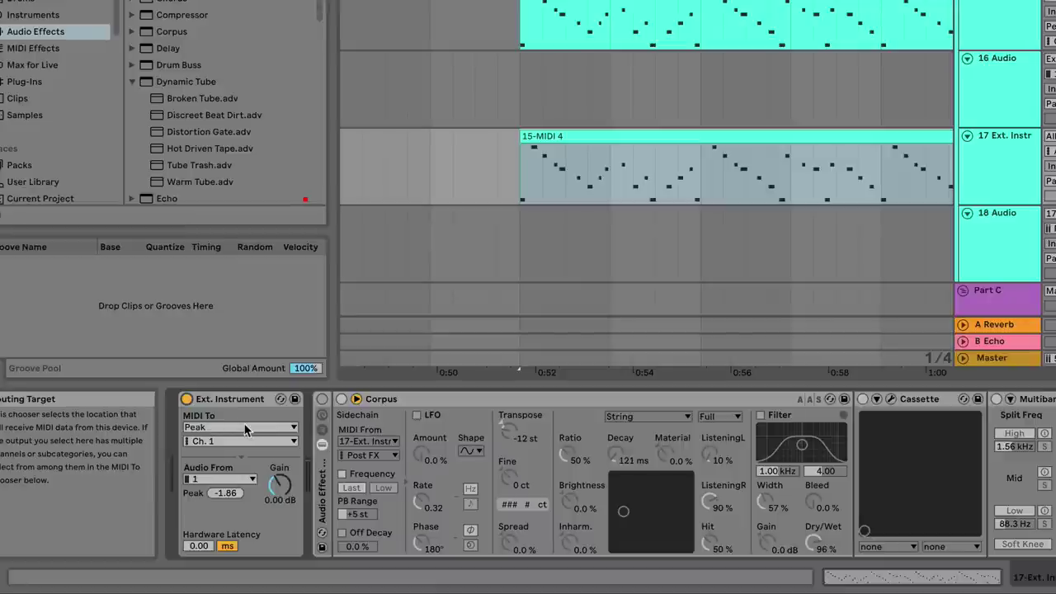
left_click(244, 428)
left_click(245, 427)
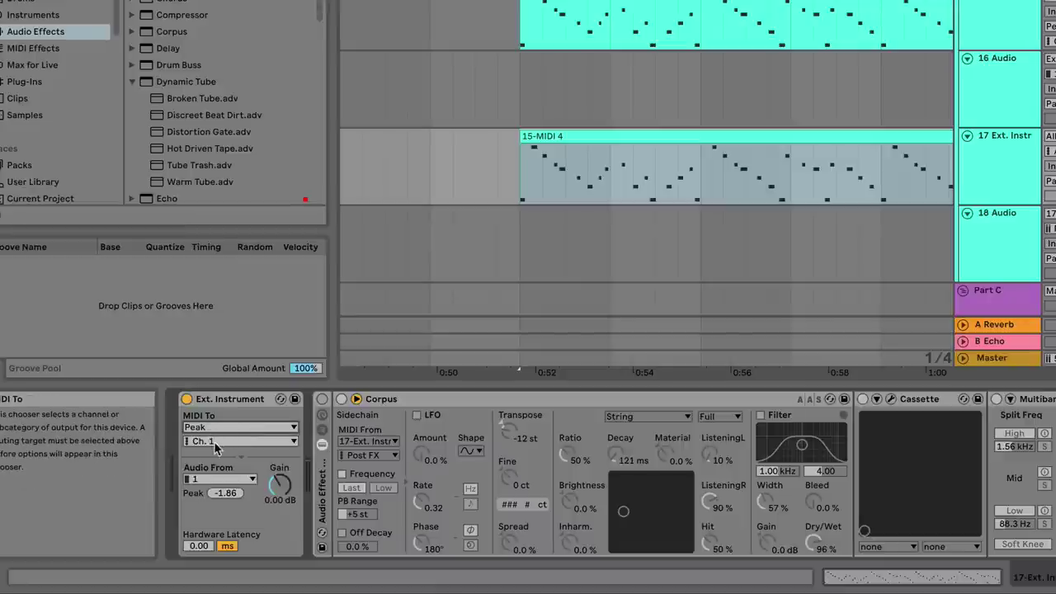
Zoom out and leave the External Instrument's Audio From on input 1
left_click(603, 137)
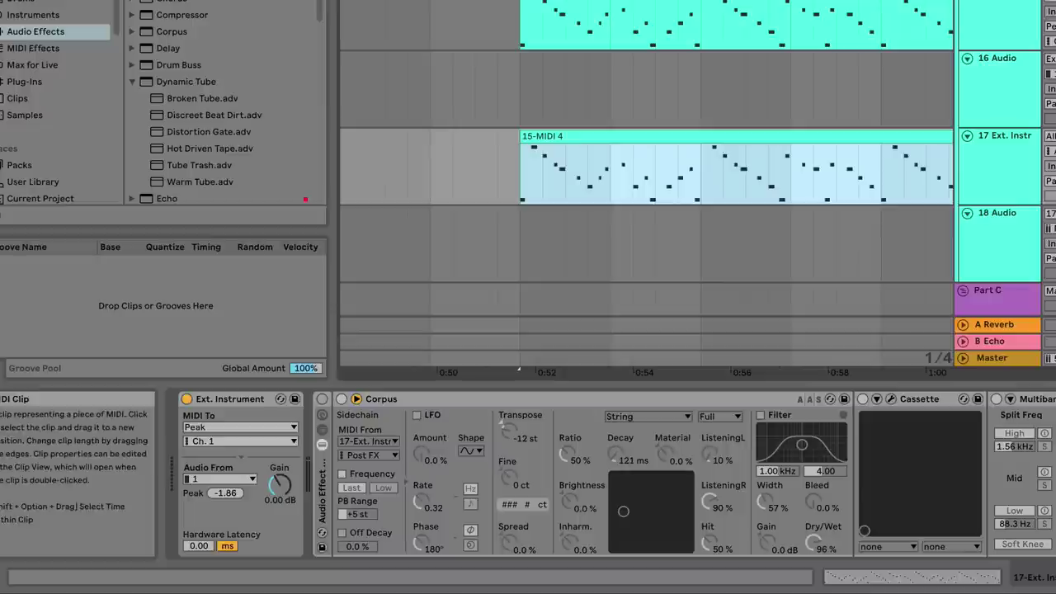
key("minus")
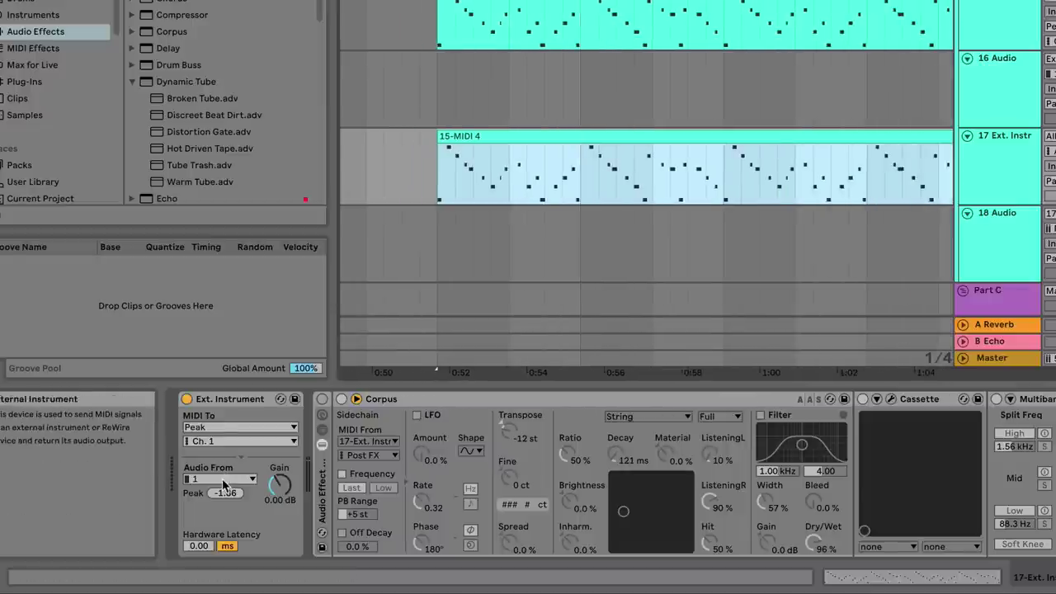
left_click(220, 469)
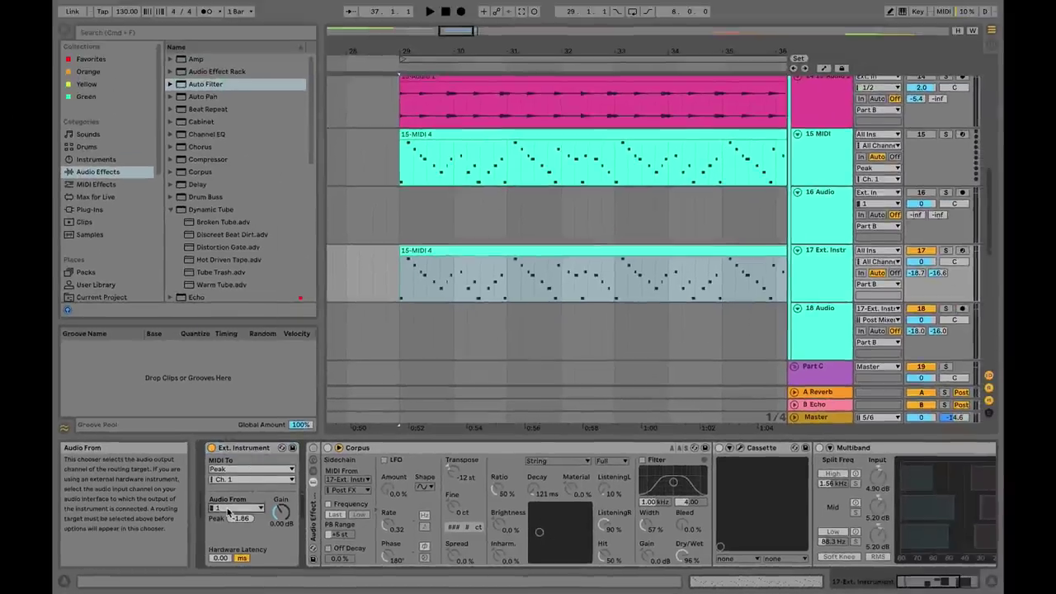
left_click(243, 448)
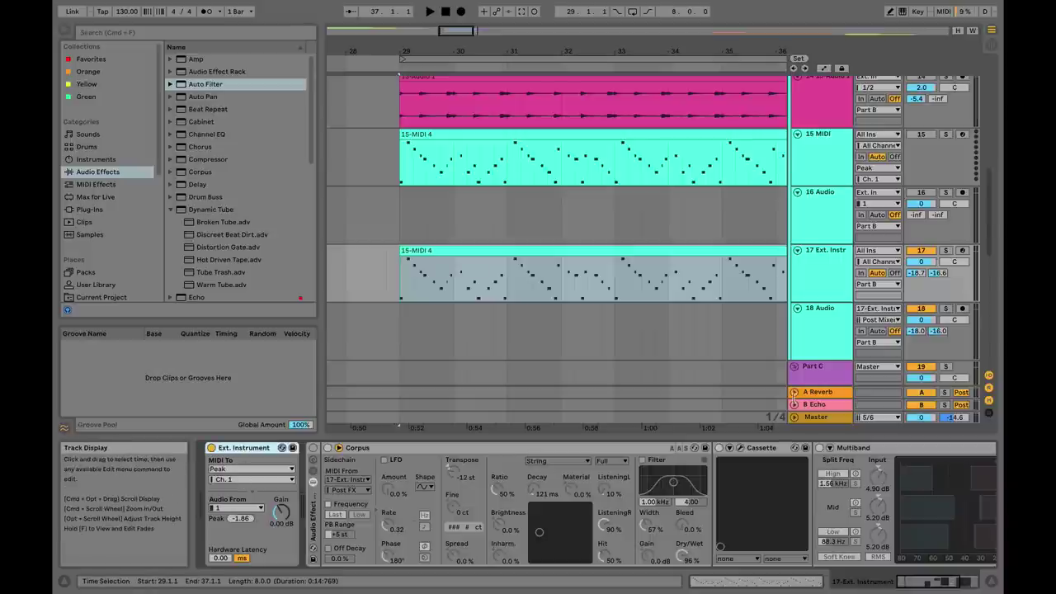
left_click(453, 295)
key("space")
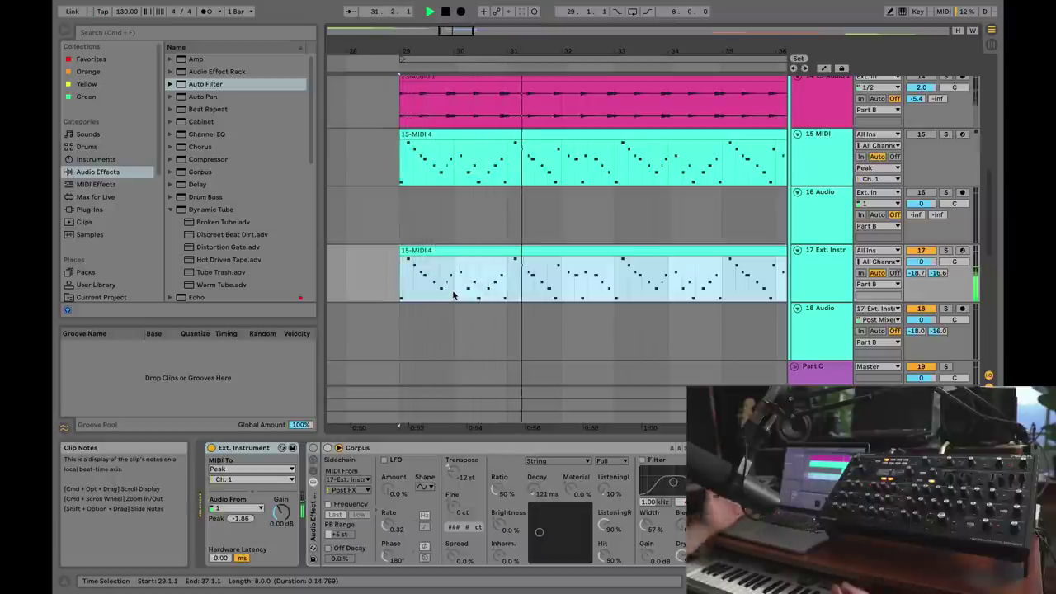
left_click(265, 6)
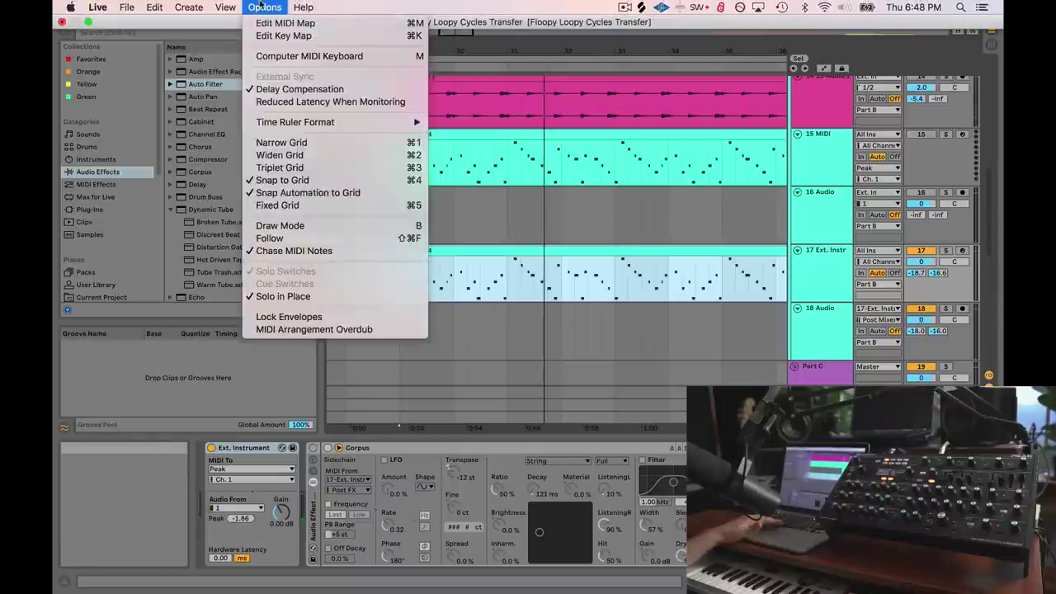
key("Escape")
key("space")
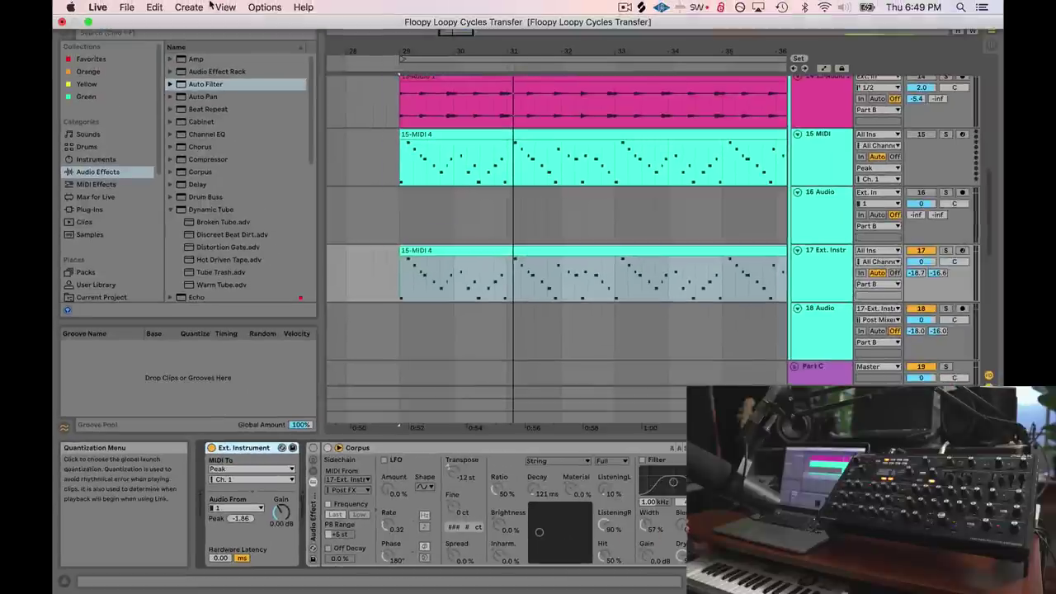
left_click(109, 5)
left_click(109, 43)
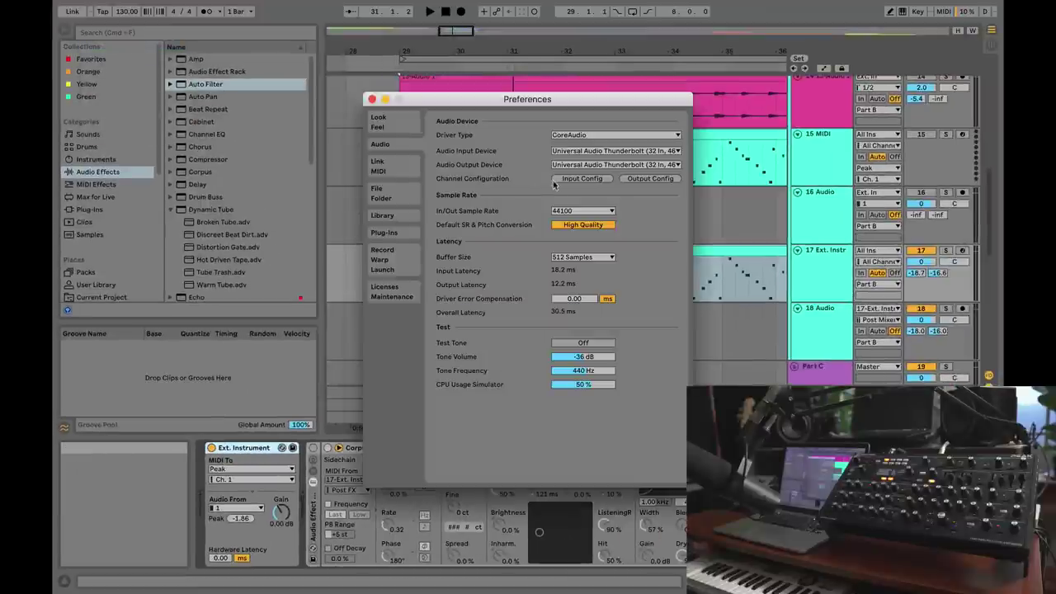
left_click(583, 256)
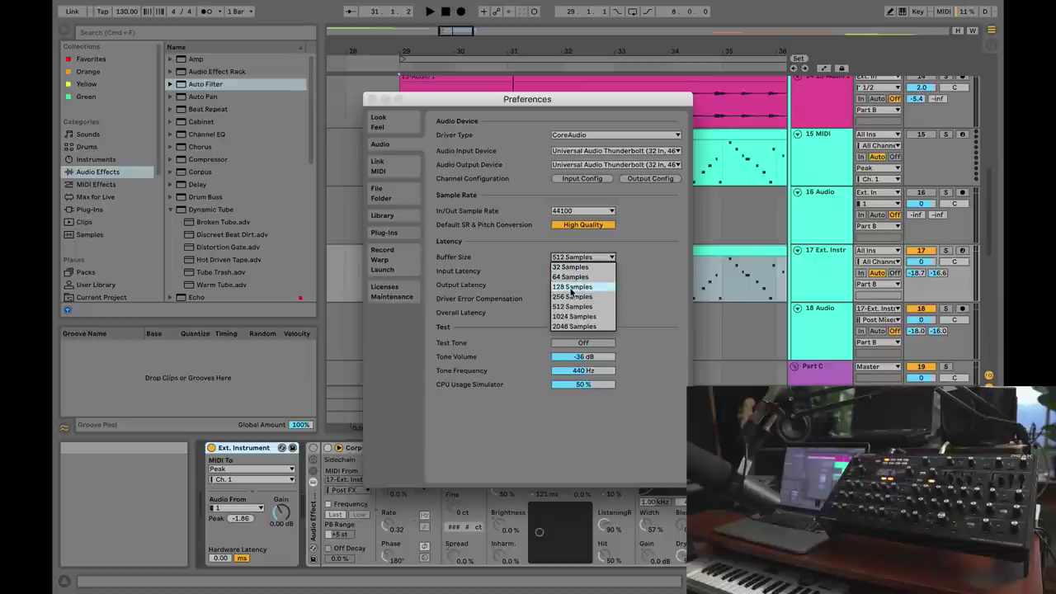
left_click(571, 287)
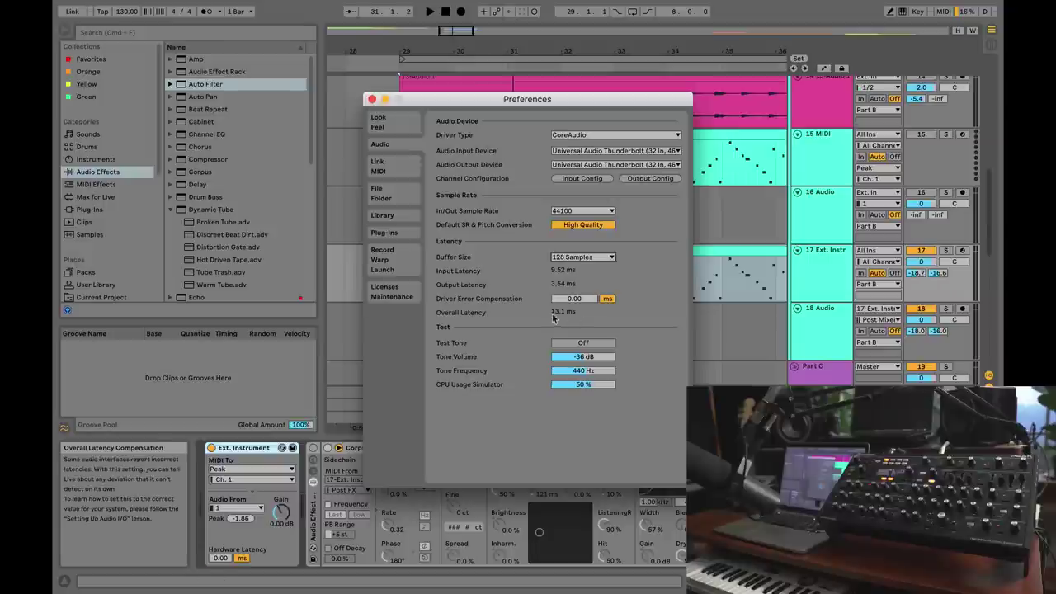
left_click(372, 100)
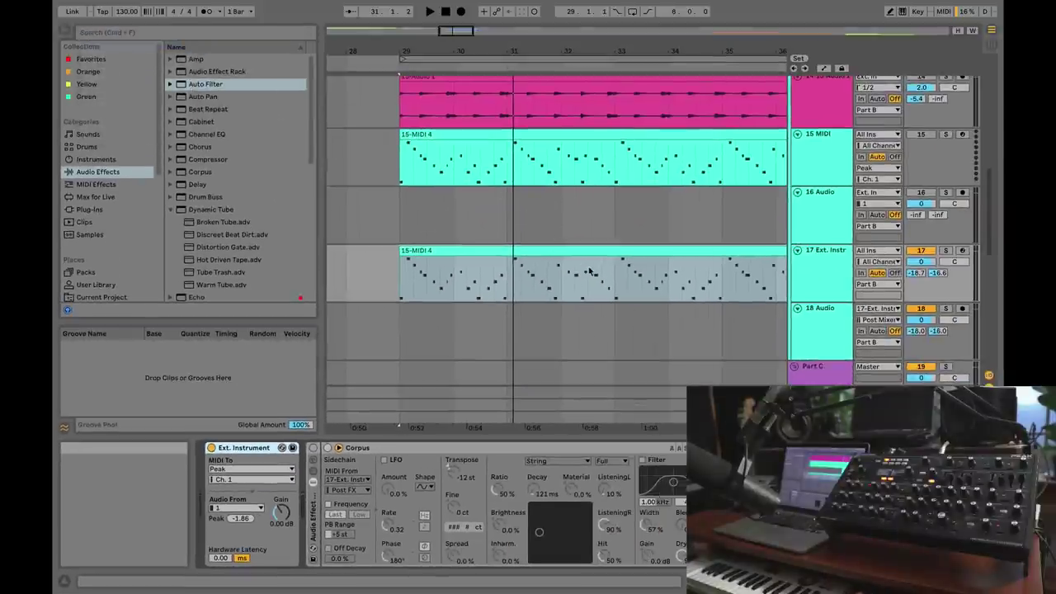
key("super+comma")
left_click(583, 257)
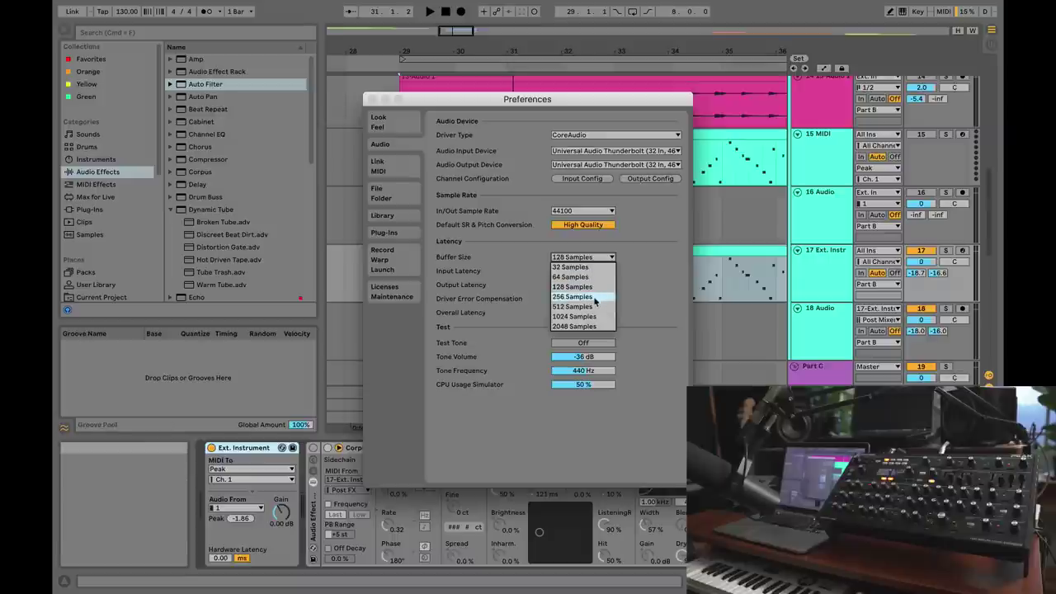
key("Return")
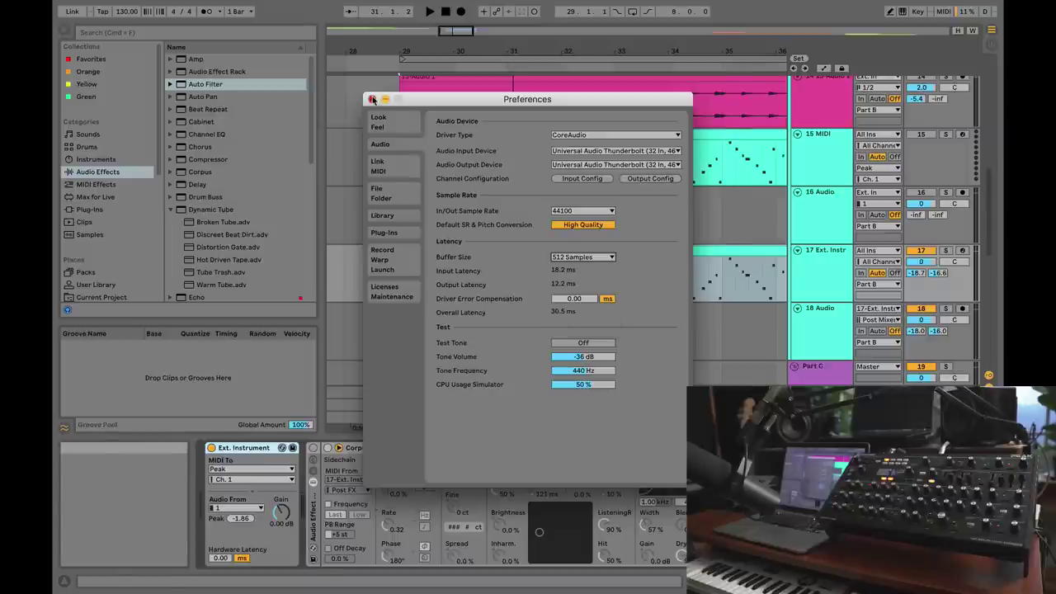
left_click(371, 99)
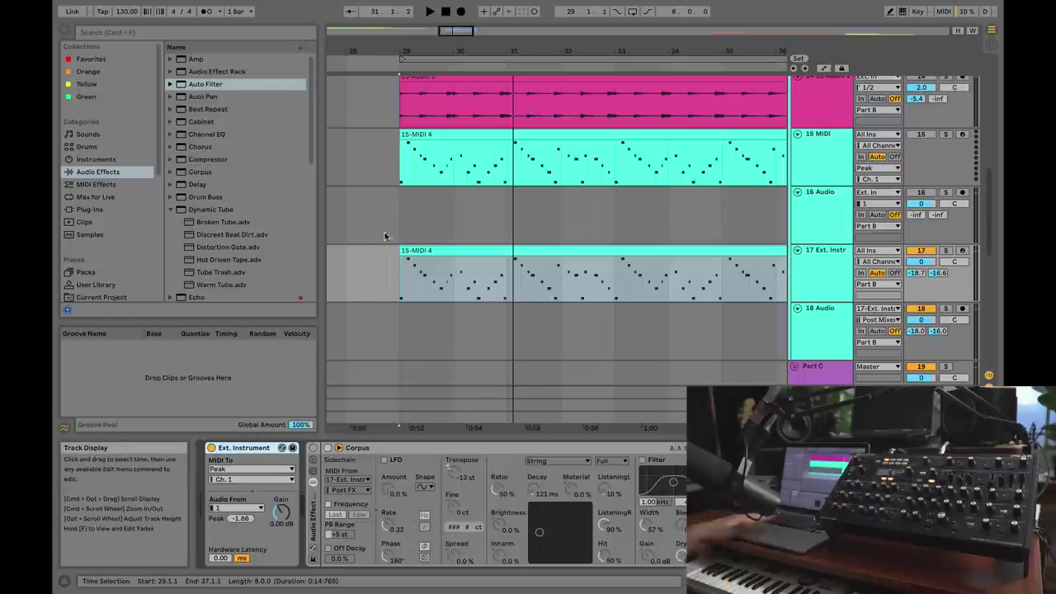
Play from bar 29 and activate the Audio Effect Rack holding Corpus, Cassette and Multiband
left_click(398, 276)
key("space")
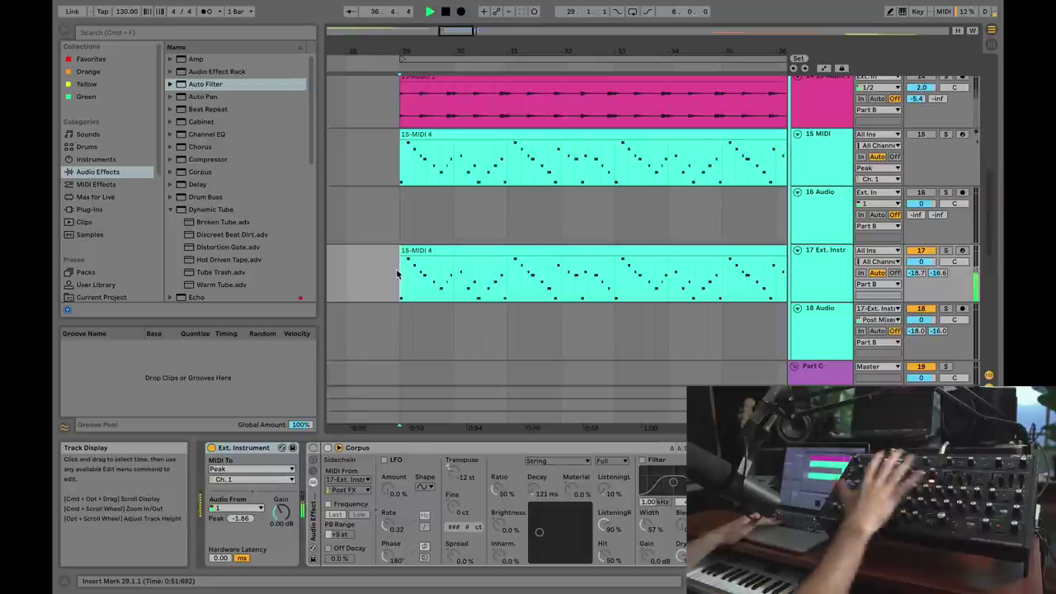
left_click(313, 451)
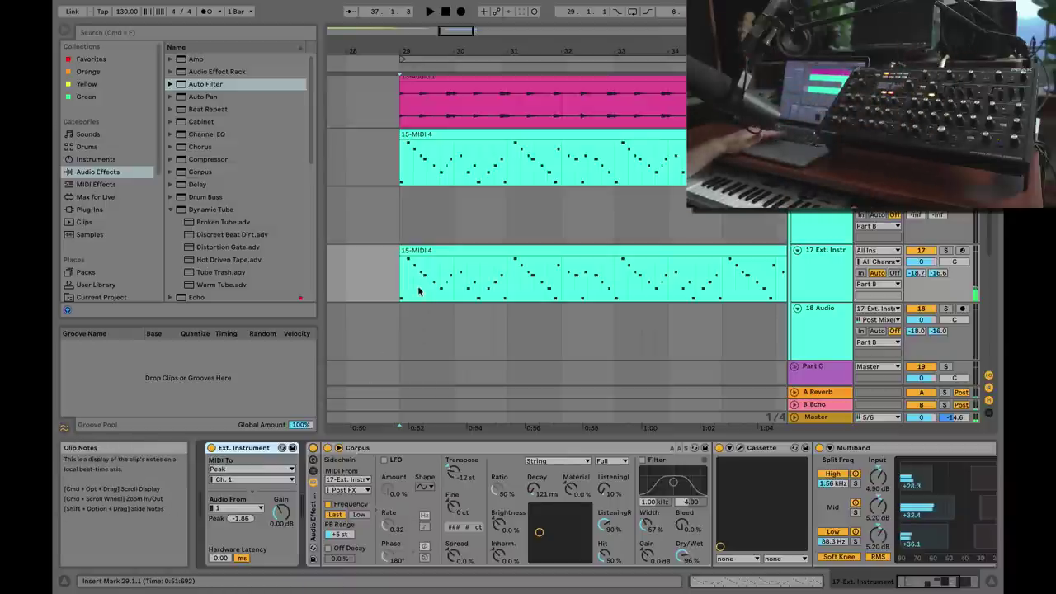
Replay the part and lower the Corpus Decay to 102 ms
key("space")
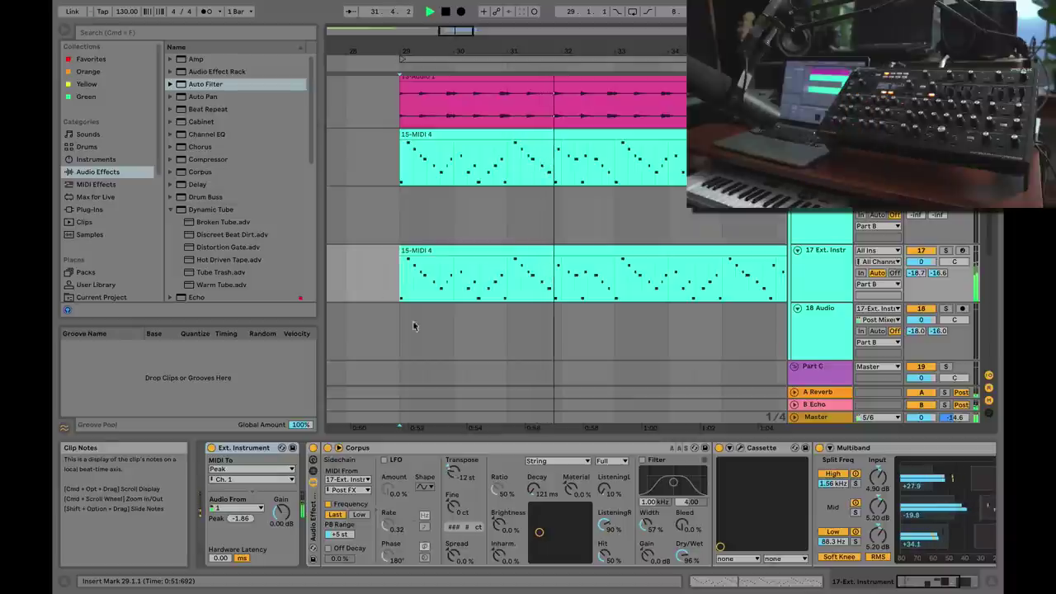
mouse_move(536, 489)
left_mouse_down()
mouse_move(537, 437)
mouse_move(532, 492)
mouse_move(532, 462)
mouse_move(532, 478)
left_mouse_up()
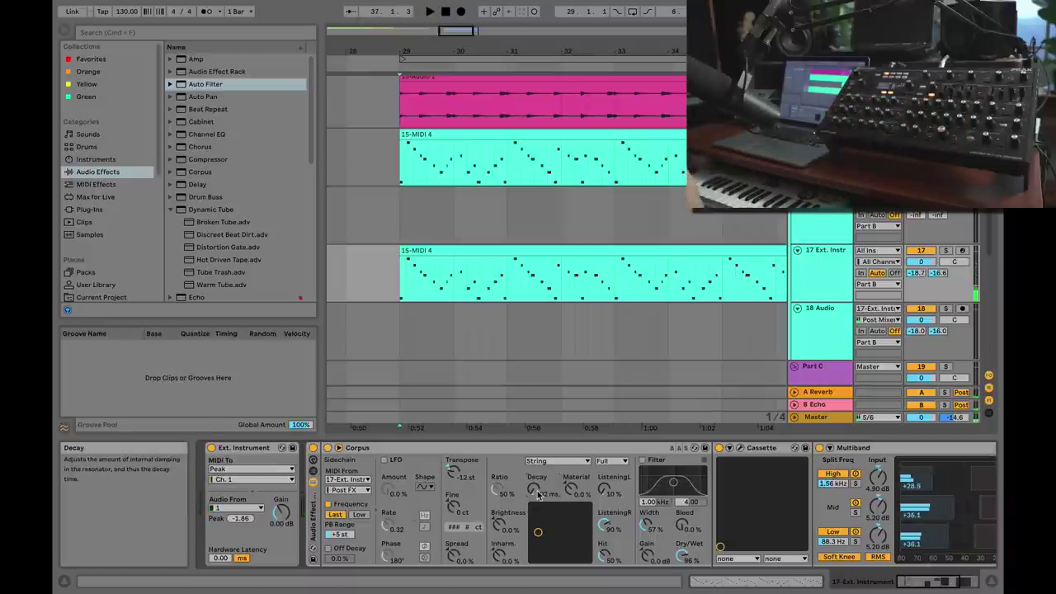
Select track 17 Ext. Instr and switch off its Audio Effect Rack
left_click(822, 270)
left_click(403, 338)
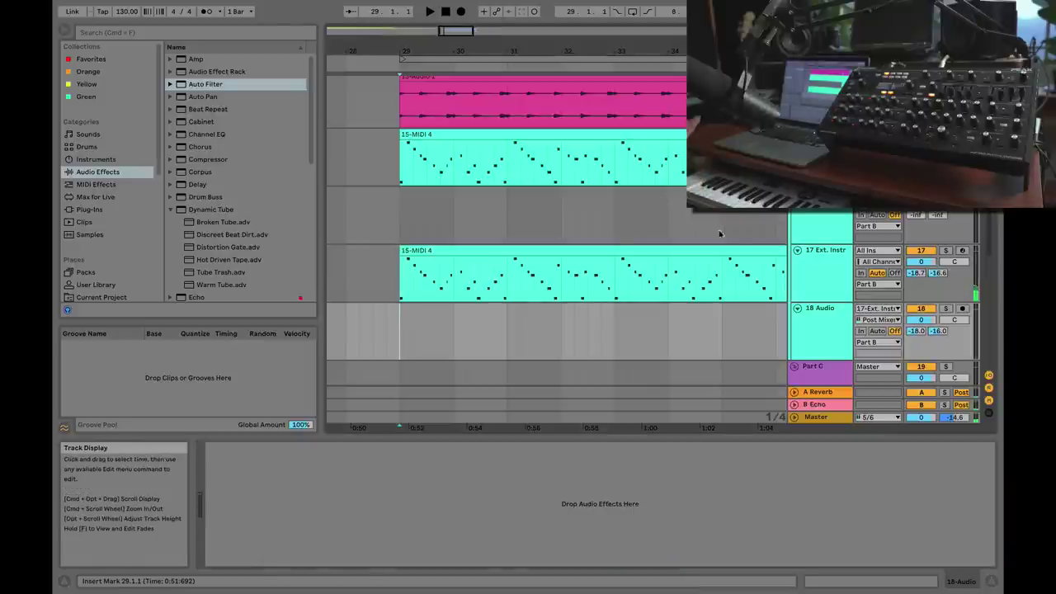
left_click(817, 262)
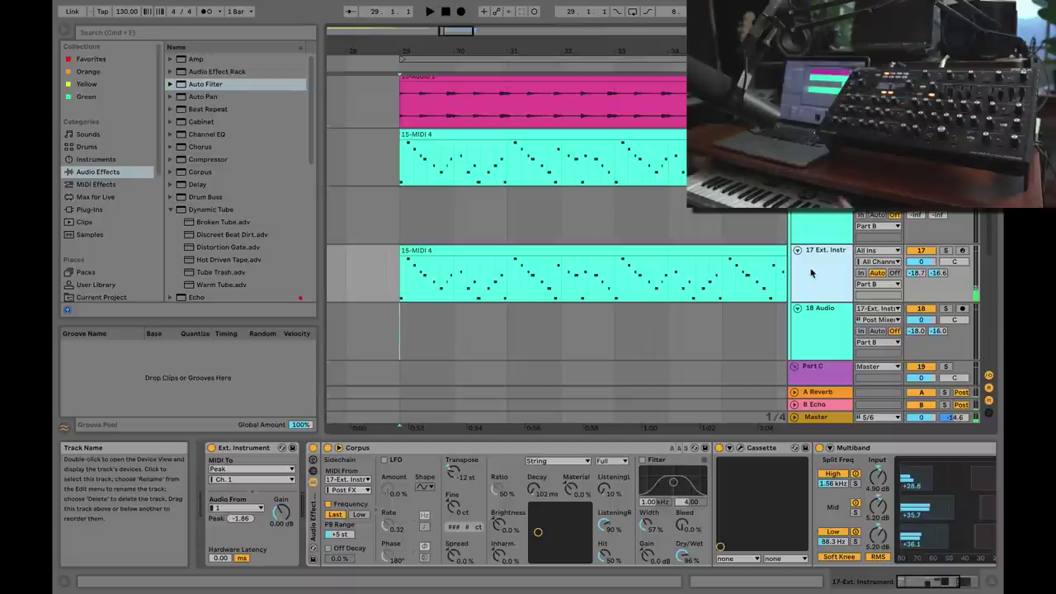
left_click(312, 449)
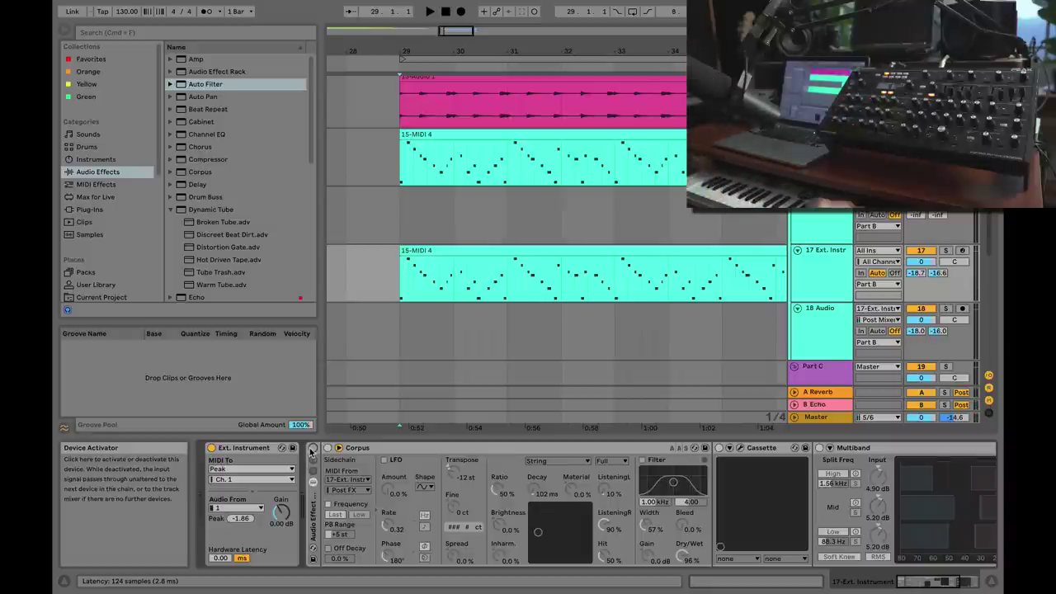
Undo to re-enable the Audio Effect Rack on track 17 Ext. Instr
key("super+z")
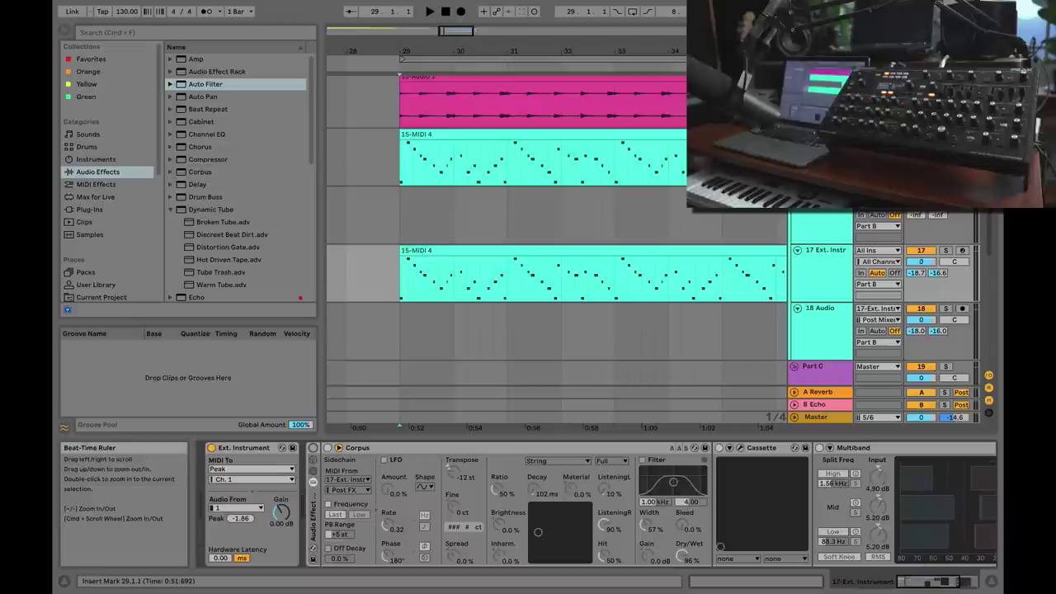
right_click(813, 259)
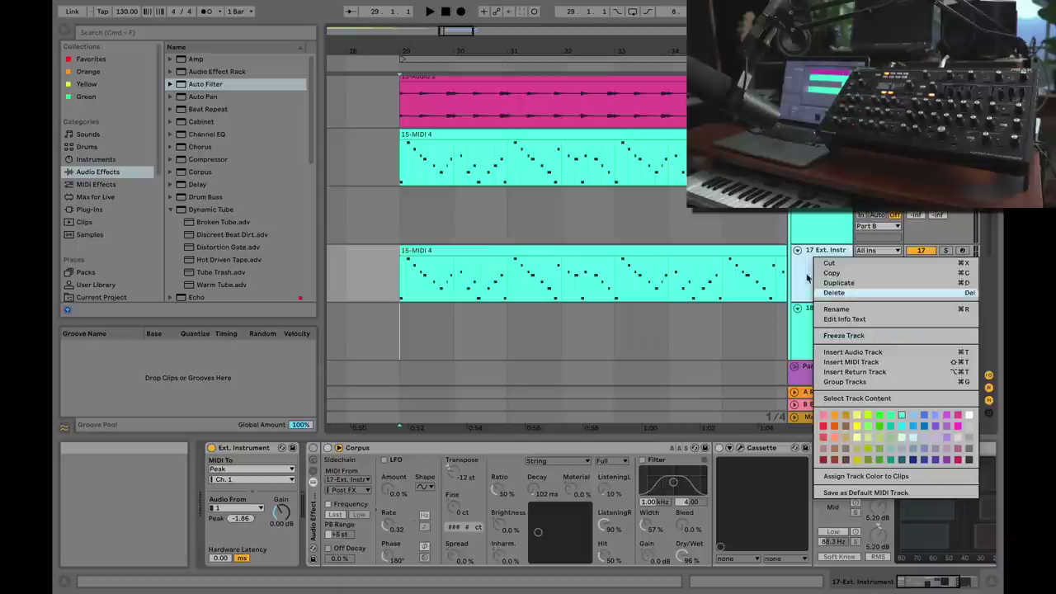
left_click(826, 253)
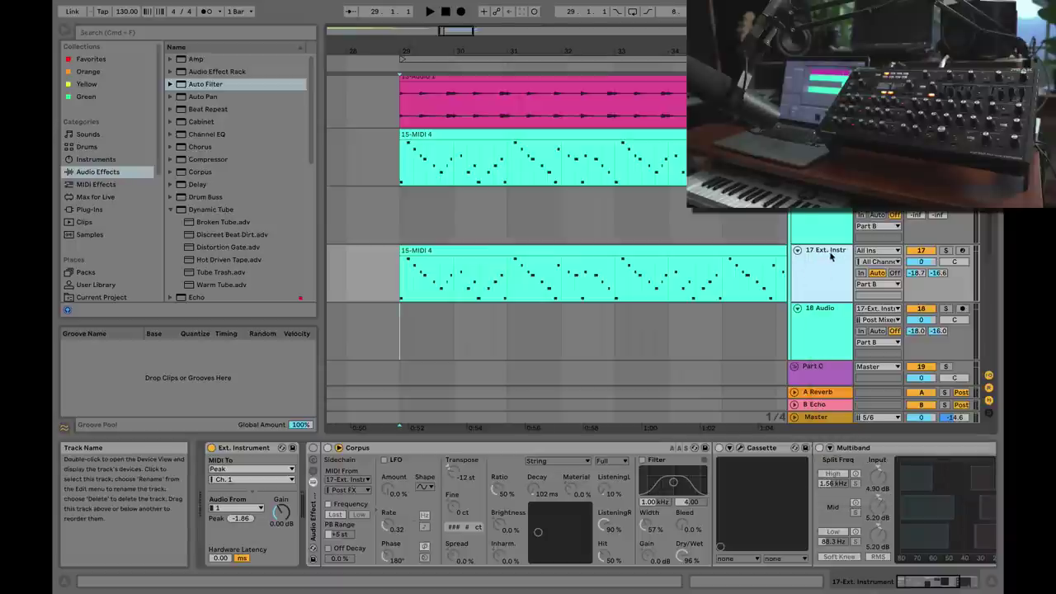
Set track 18 Audio's input to 17-Ext. Instr at Post Mixer, then reselect track 17
left_click(833, 318)
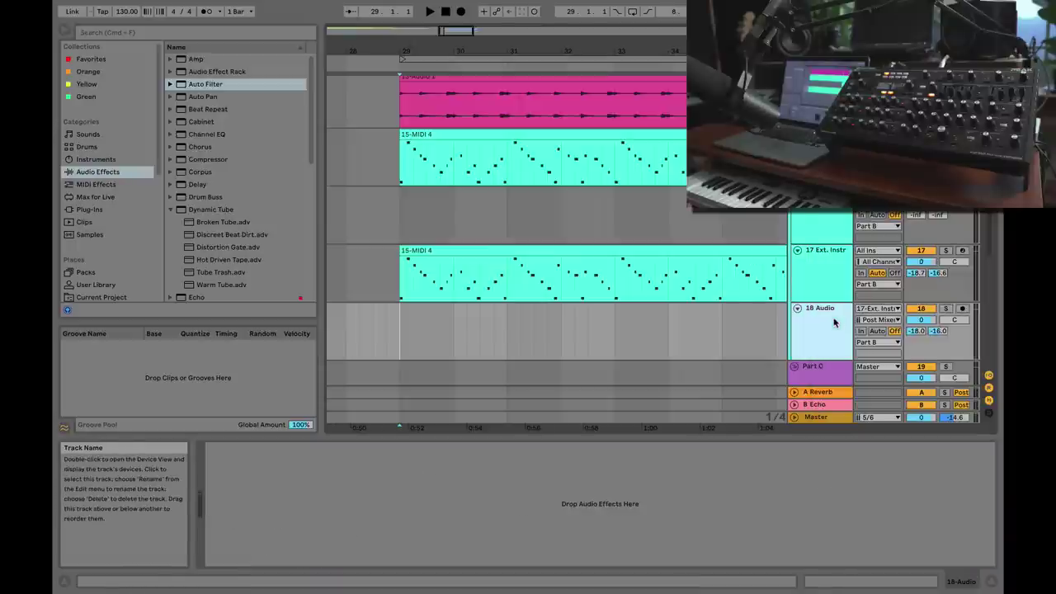
left_click(878, 308)
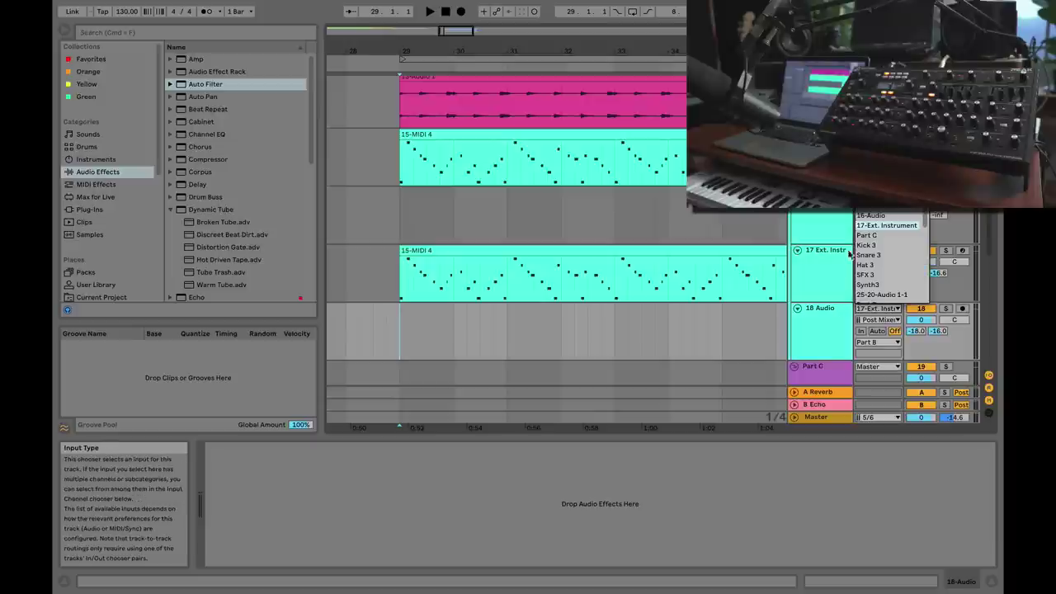
left_click(888, 282)
left_click(878, 308)
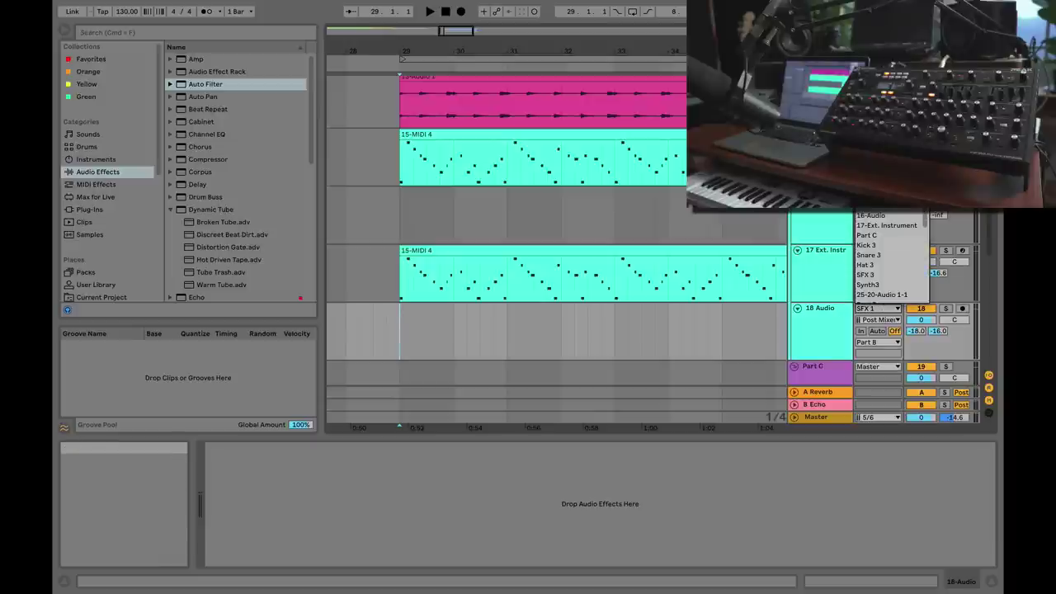
left_click(864, 228)
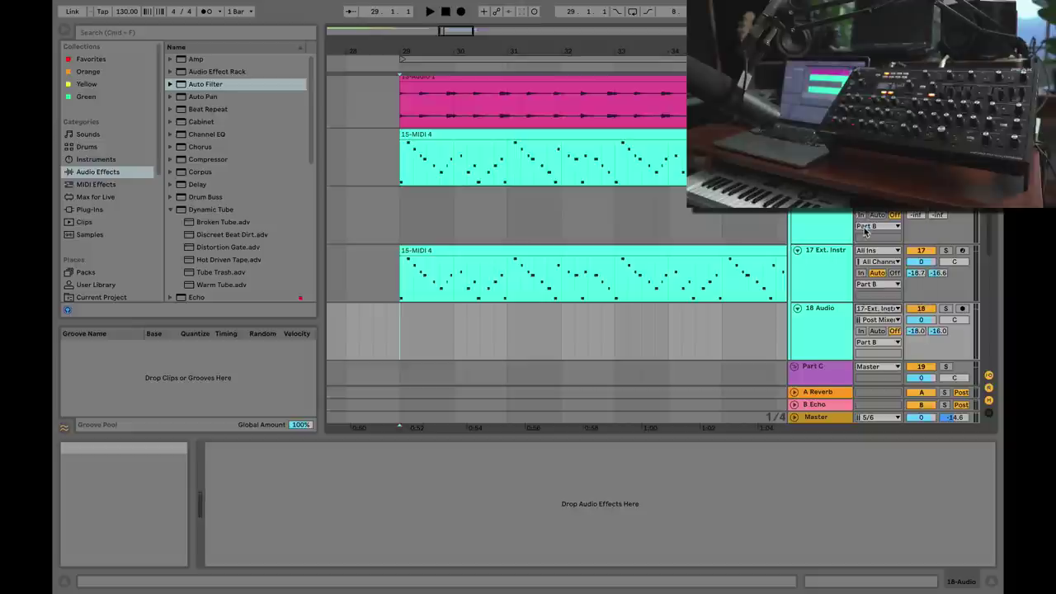
left_click(878, 319)
left_click(879, 350)
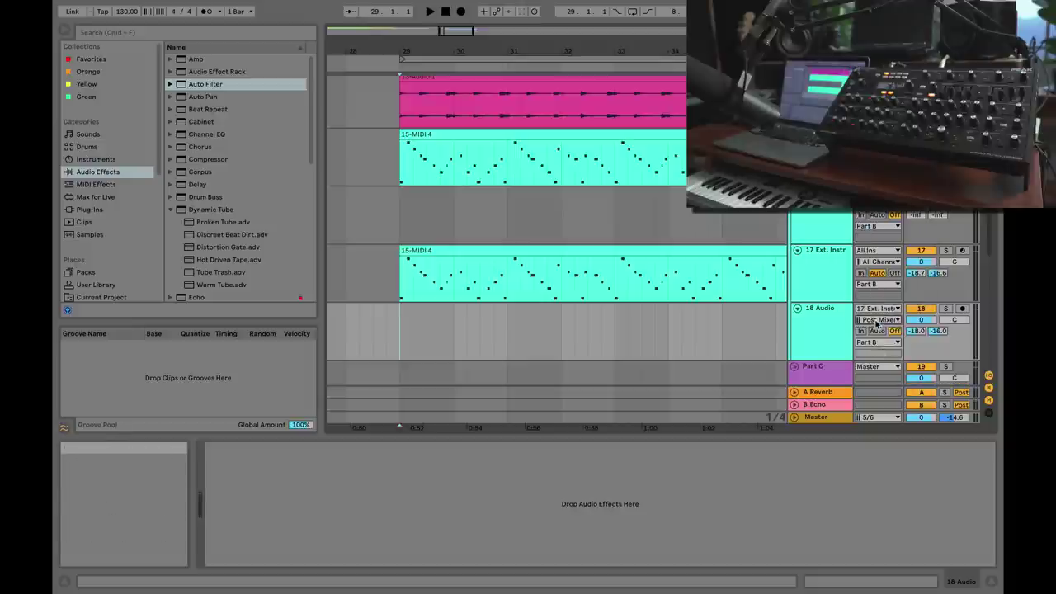
left_click(834, 284)
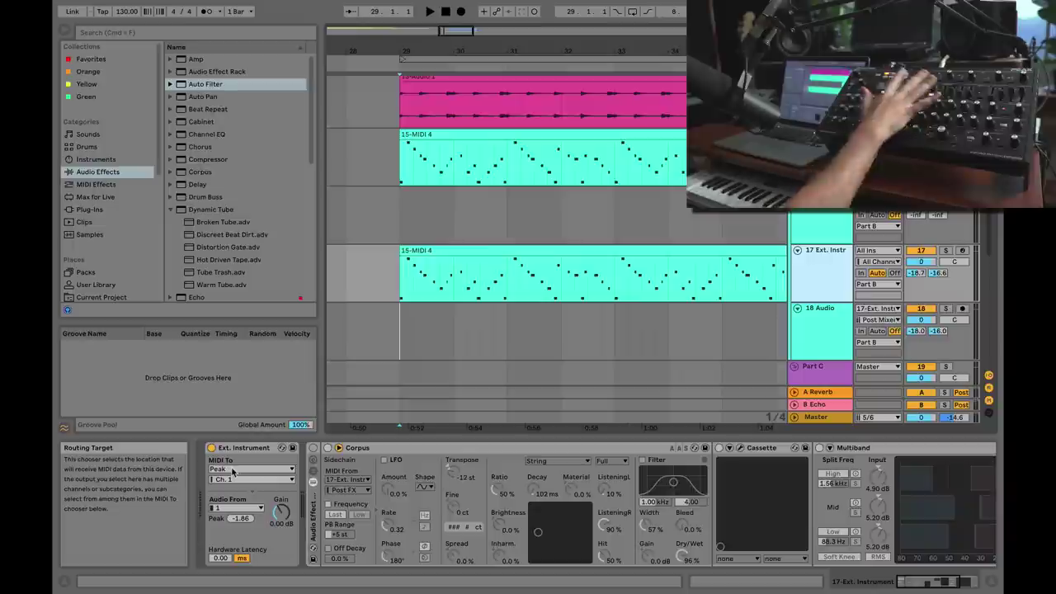
Turn on the Corpus and Multiband rack, arm 18 Audio, and record the synth from bar 29 into clip 18-Audio 14
left_click(315, 451)
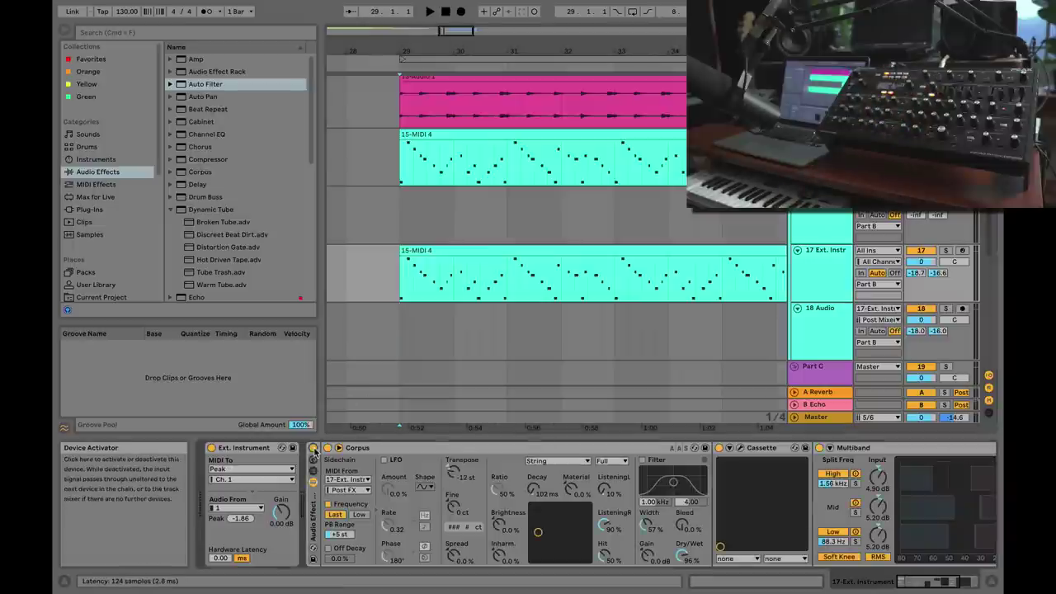
left_click(401, 321)
left_click(438, 55)
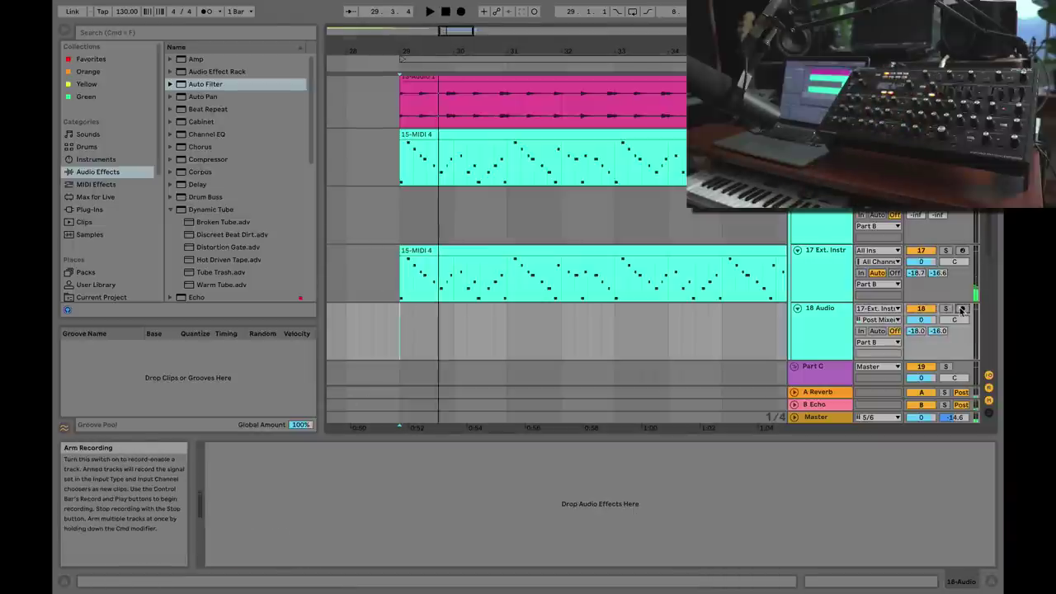
left_click(962, 309)
left_click(878, 331)
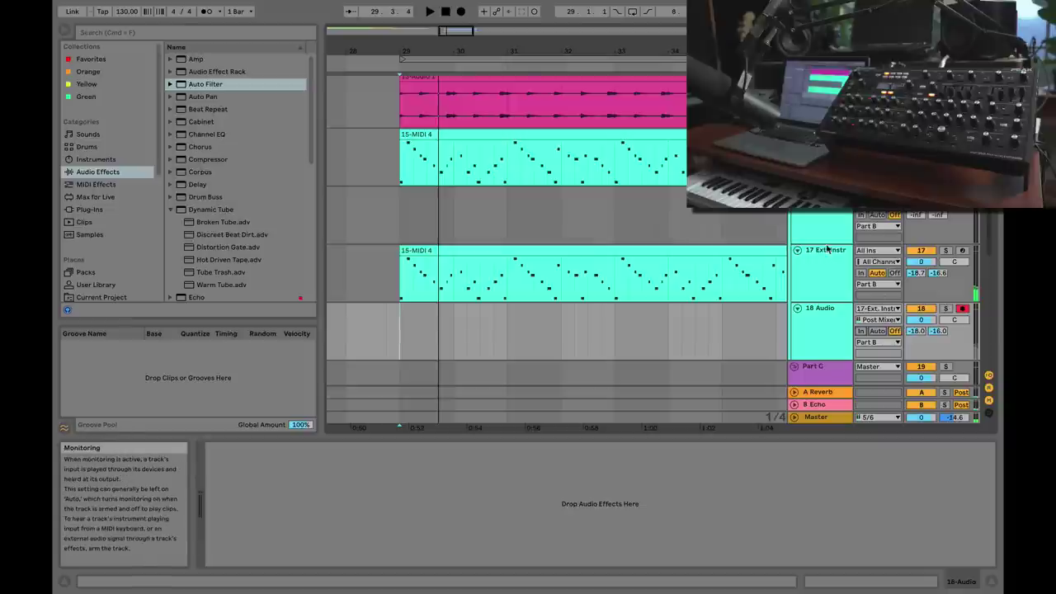
left_click(461, 13)
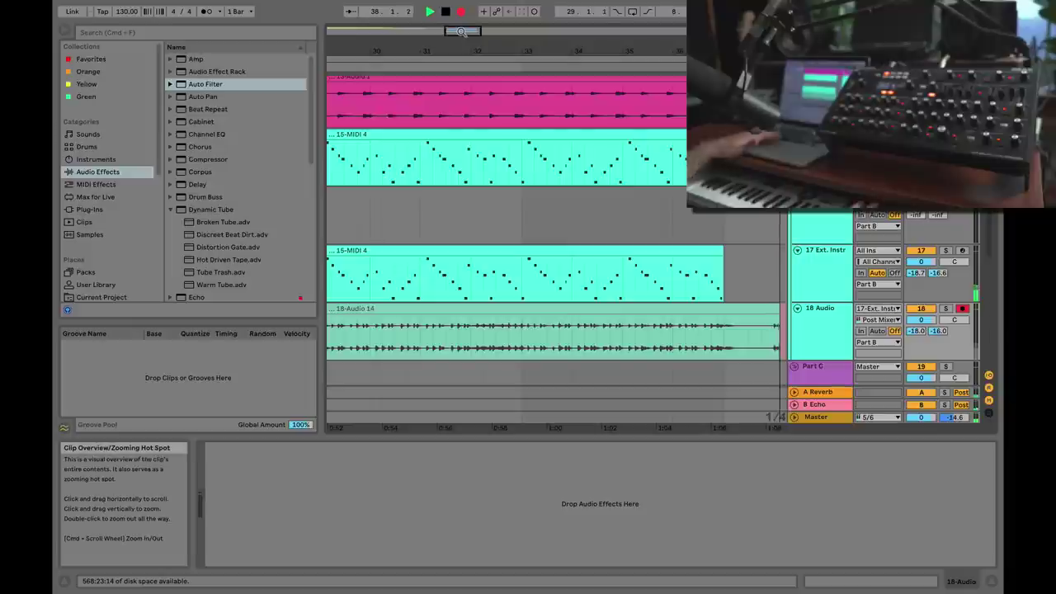
Stop recording and switch off the effect rack on the 17 Ext. Instr track
key("space")
left_click_drag(461, 31, 463, 25)
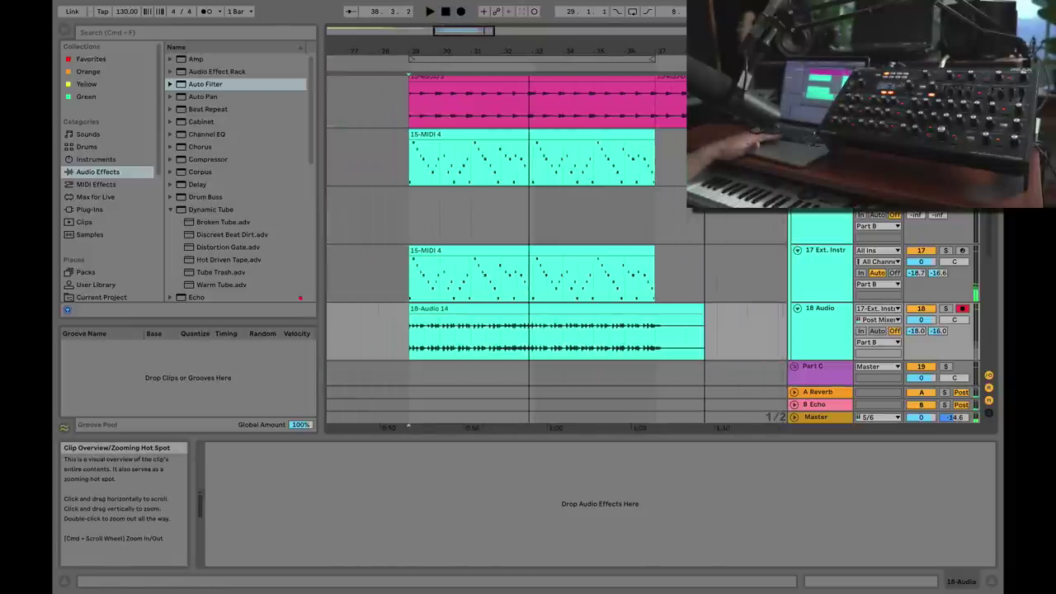
left_click(815, 273)
left_click(314, 447)
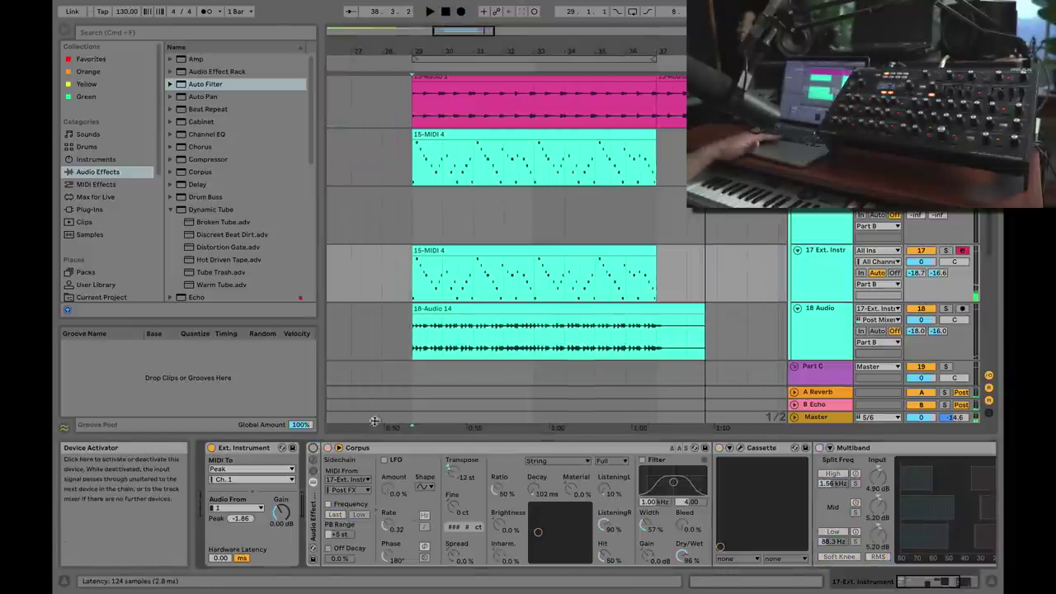
Zoom deep into the start of the 18-Audio 14 clip to compare it with the MIDI note
left_click(826, 312)
left_click_drag(455, 32, 456, 132)
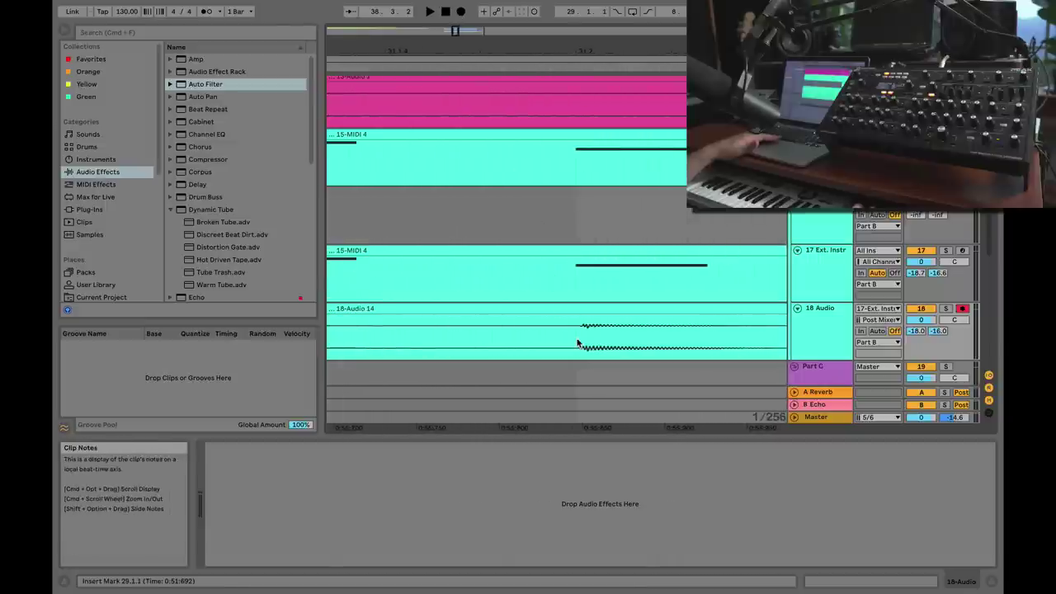
left_click_drag(455, 30, 455, 52)
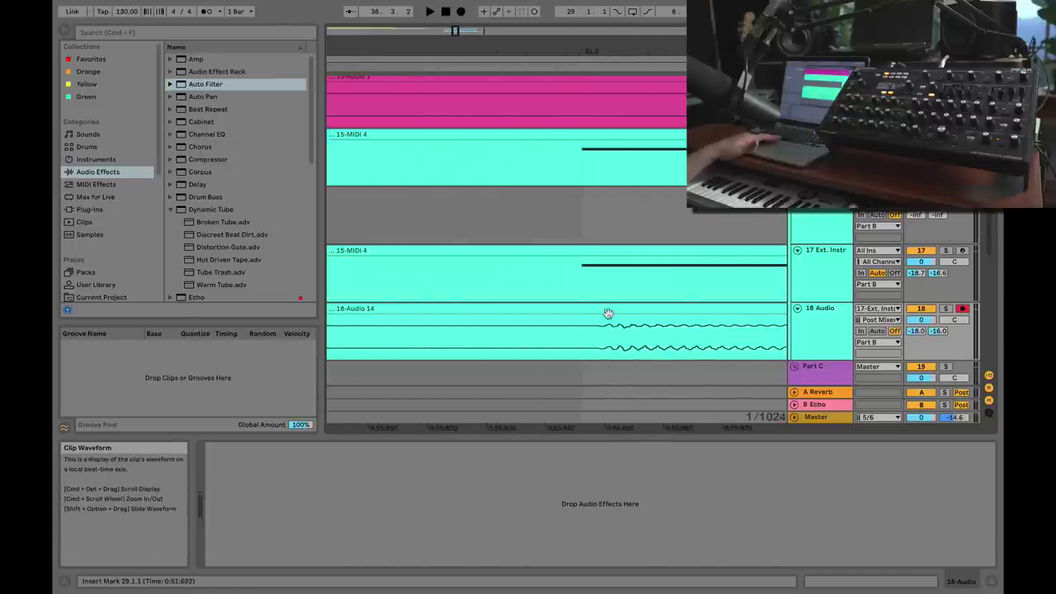
Show the 17 Ext. Instr devices, where the External Instrument's hardware latency reads 0.00 ms
left_click(821, 256)
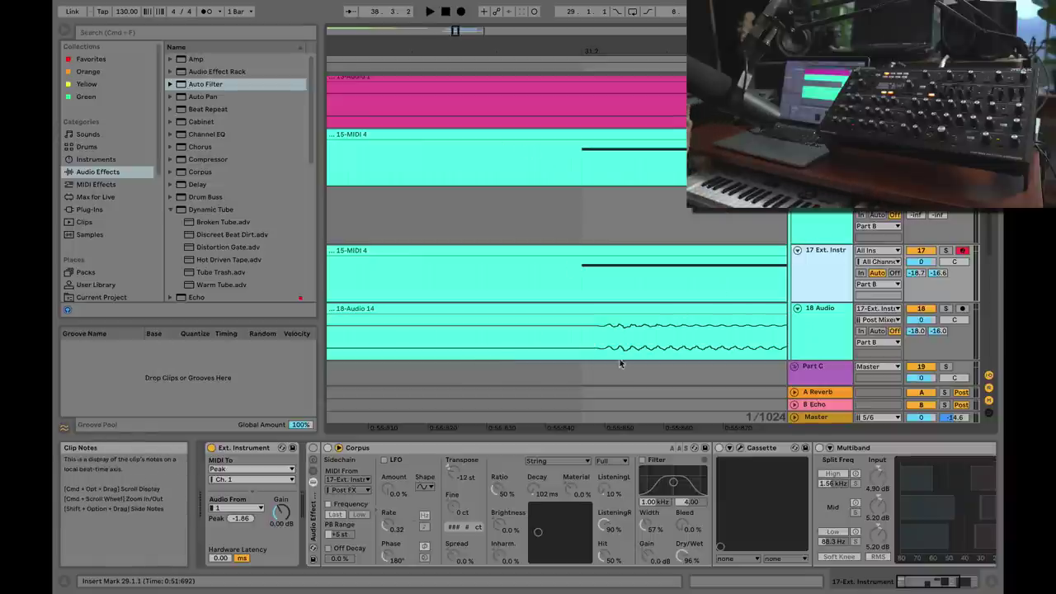
Set Fixed Grid to Off and zoom in on a note onset
right_click(582, 340)
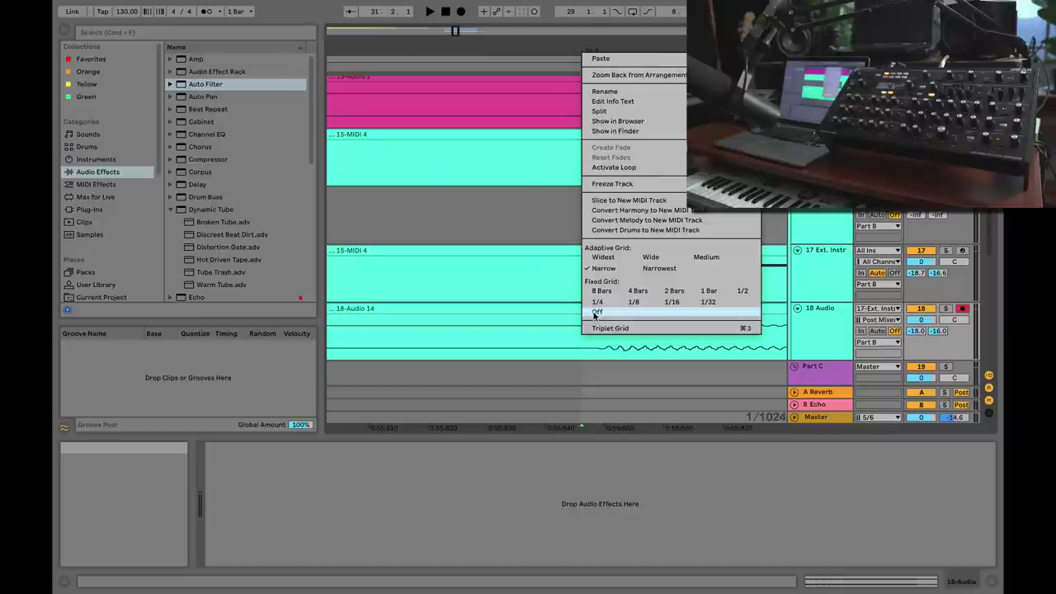
left_click(596, 311)
key("minus")
key("minus")
key("minus")
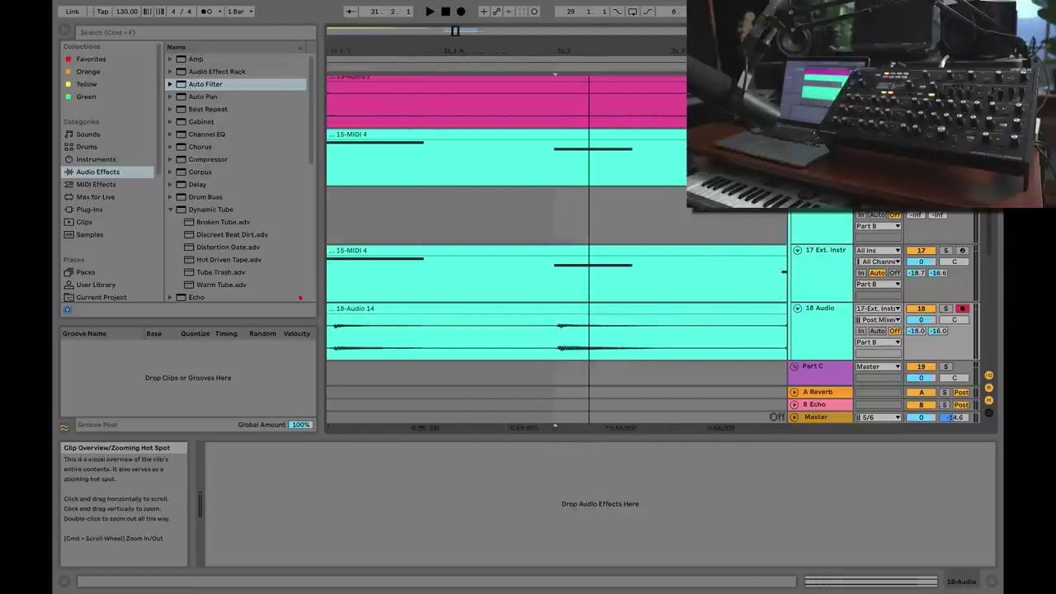
key("plus")
key("plus")
key("plus")
key("minus")
key("plus")
key("plus")
key("plus")
key("plus")
key("plus")
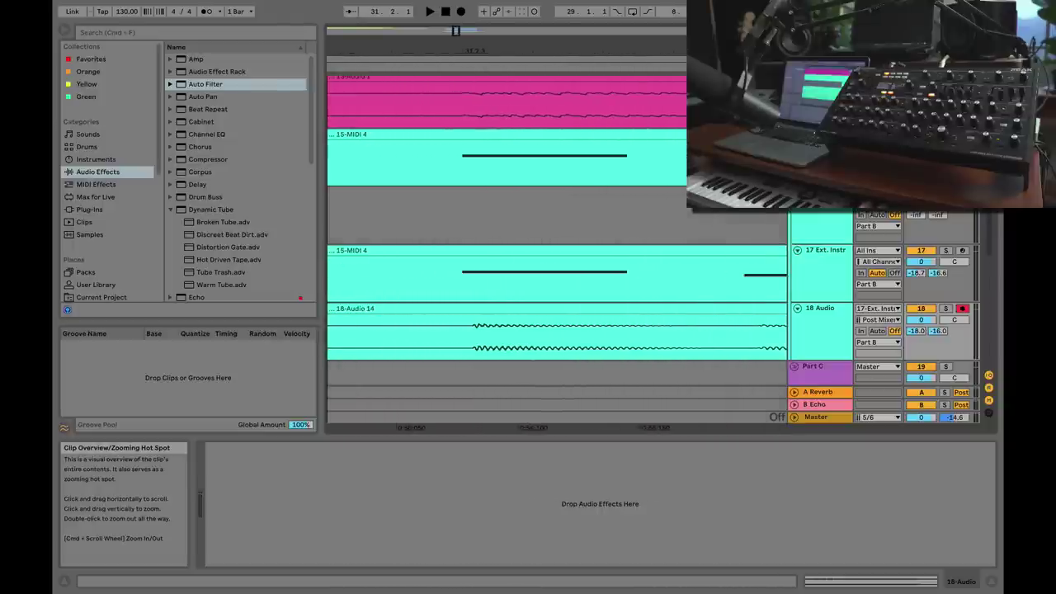
key("plus")
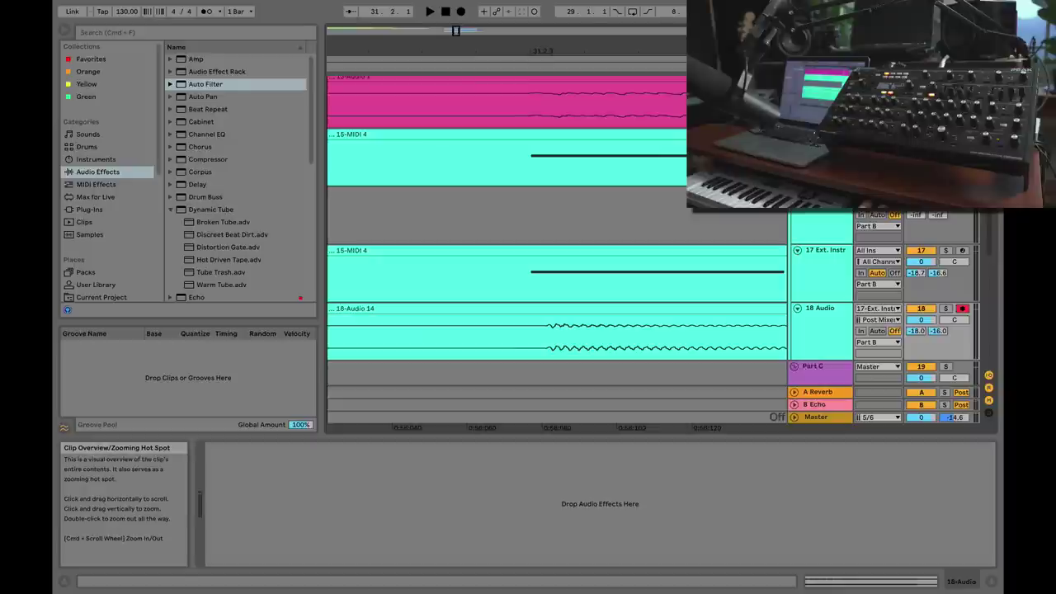
key("minus")
key("minus")
key("minus")
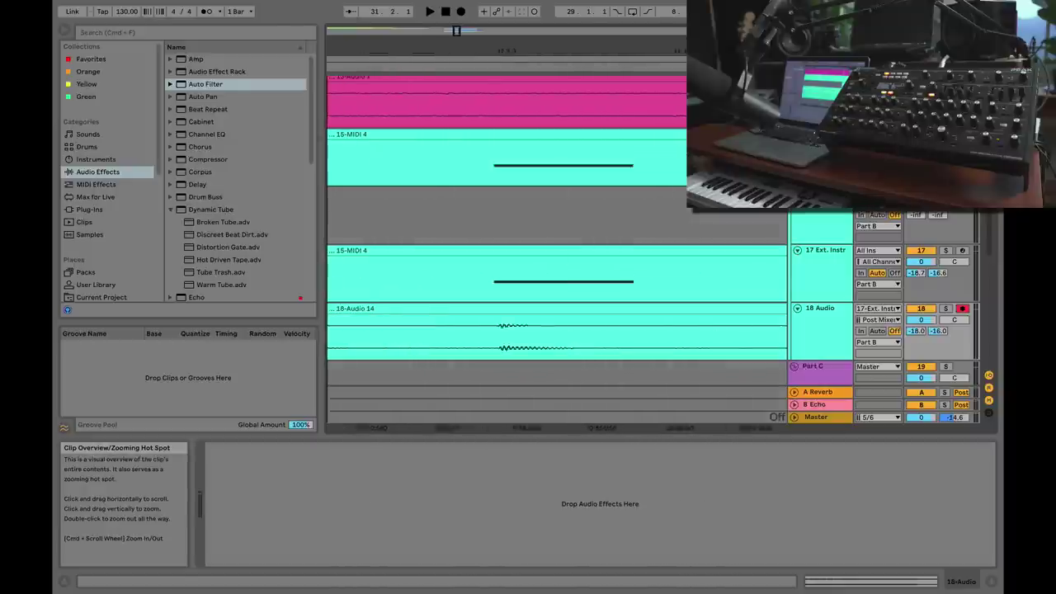
Mark the 15-MIDI 4 note start and read the 0:00:002 gap to the audio onset
scroll(557, 248, "right", 5)
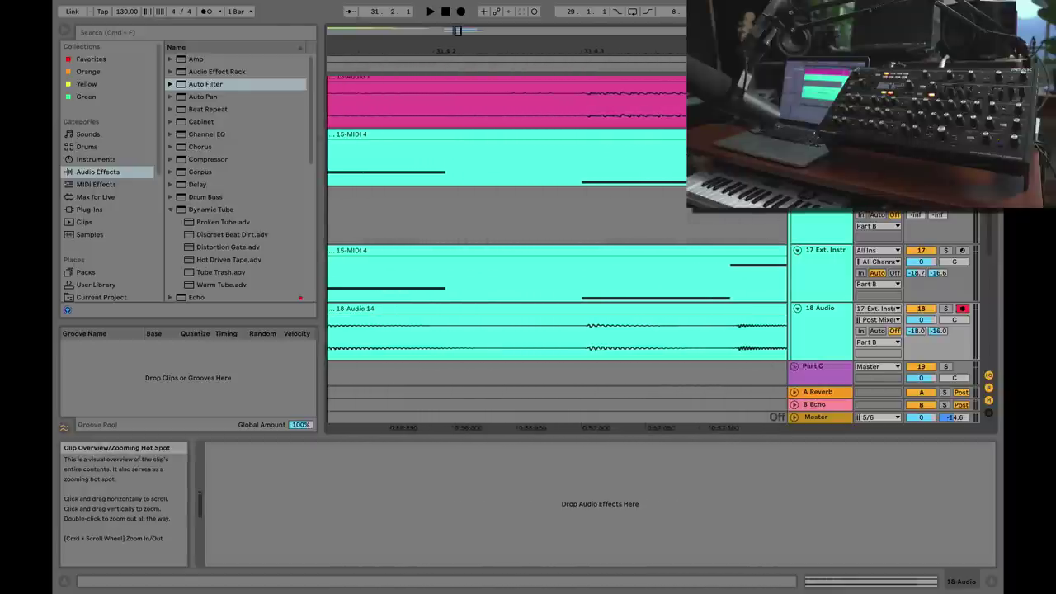
scroll(557, 247, "right", 5)
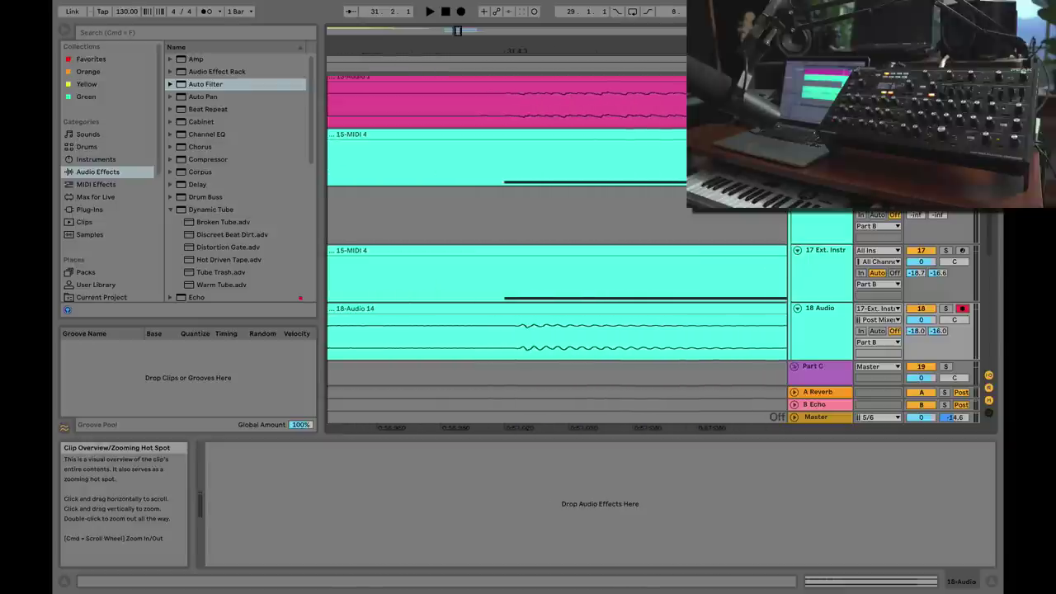
scroll(557, 247, "right", 2)
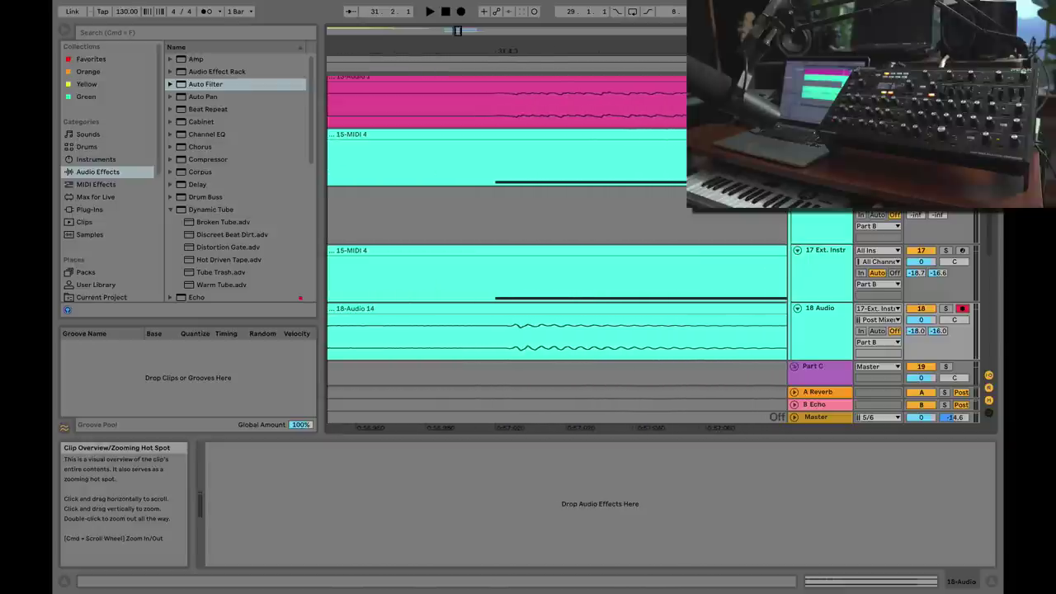
left_click(504, 333)
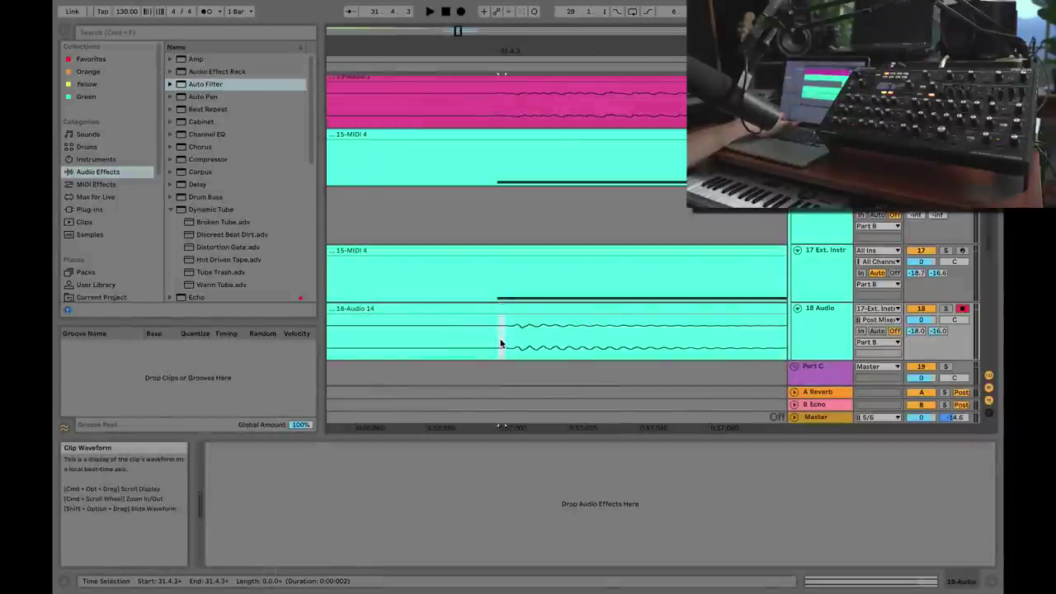
Cut the first recorded take, the 18-Audio 14 clip
left_click(702, 309)
right_click(702, 310)
left_click(729, 251)
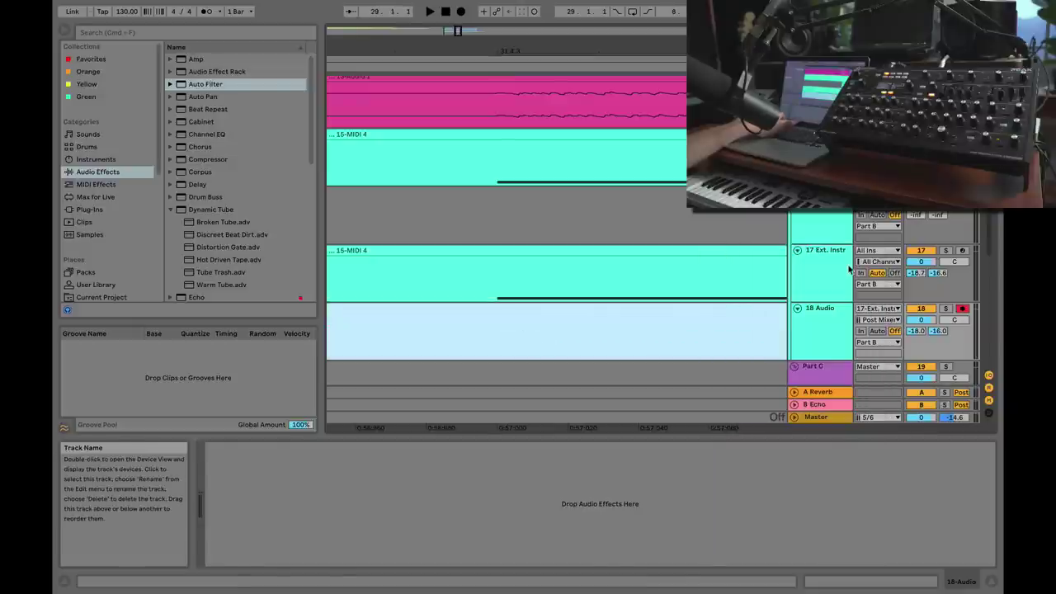
Set the External Instrument's Hardware Latency on 17 Ext. Instr to 2 ms
left_click(799, 289)
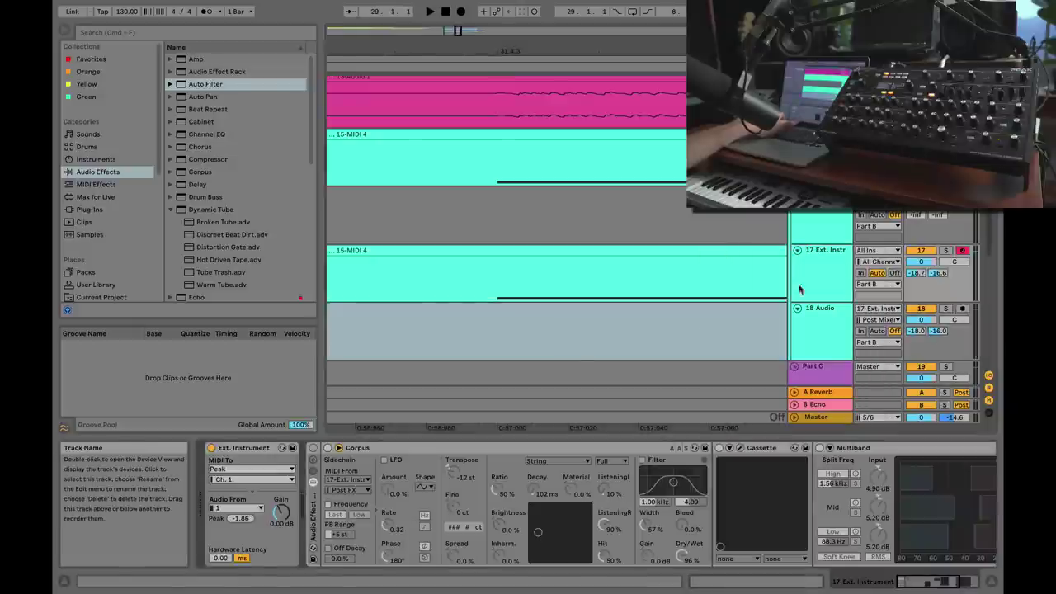
left_click(221, 558)
type("2")
key("Return")
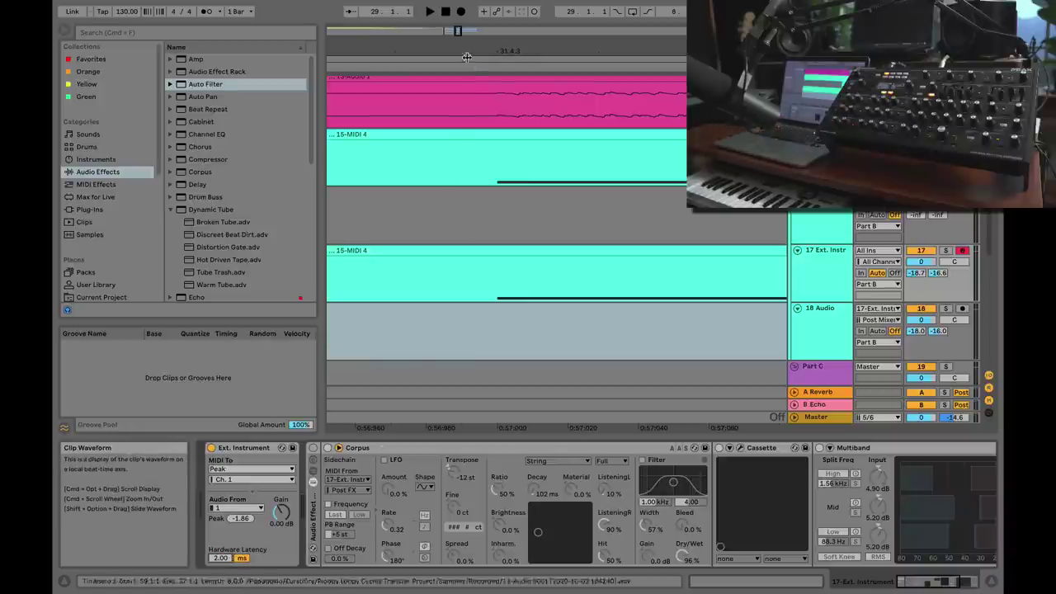
left_click_drag(457, 30, 513, 335)
Switch the grid to Adaptive Grid > Narrow and place the insert marker at bar 29
right_click(512, 335)
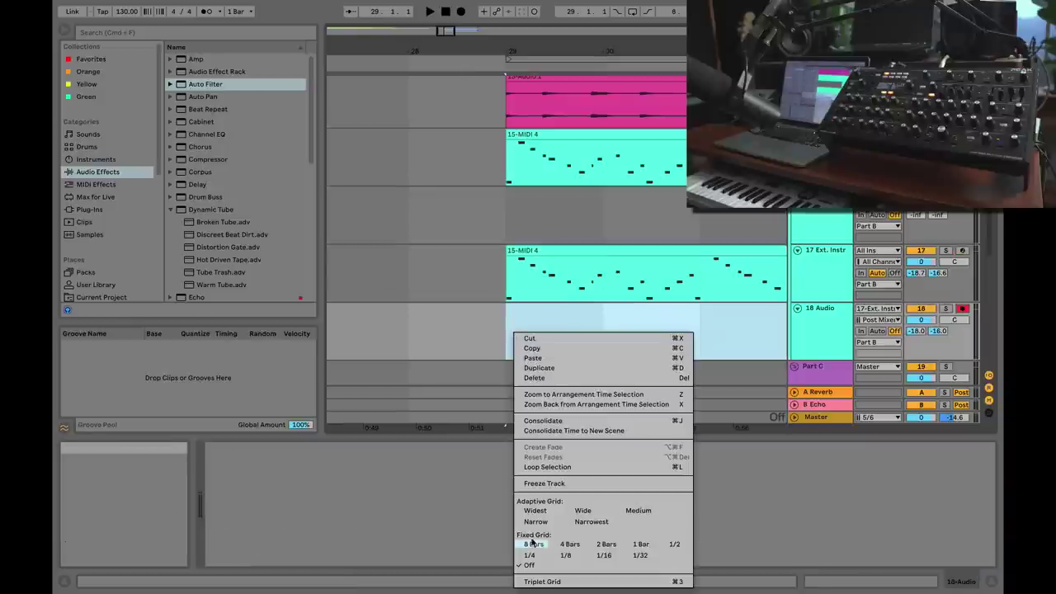
left_click(536, 522)
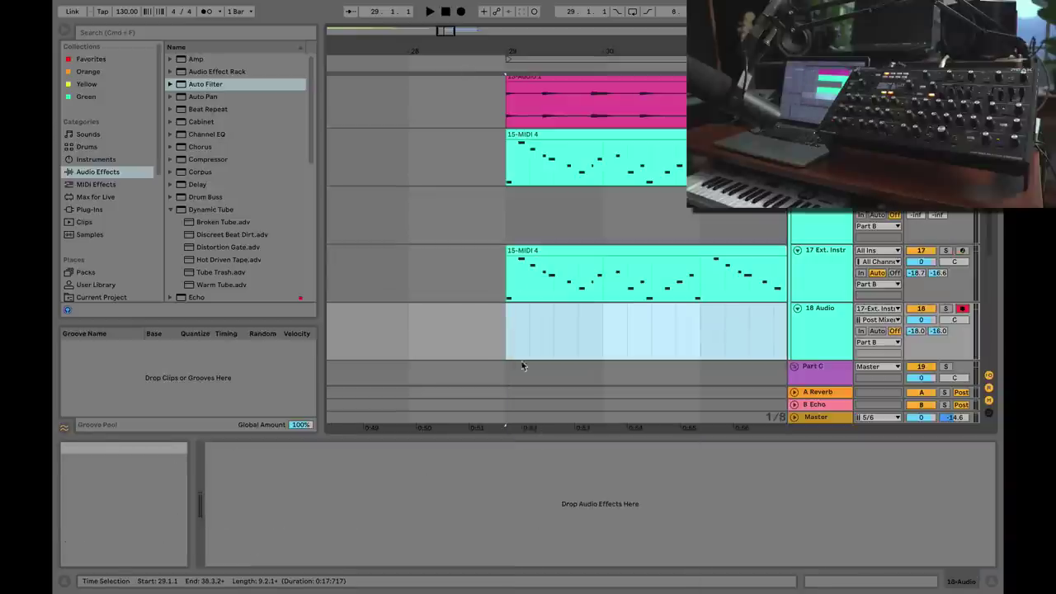
left_click(515, 333)
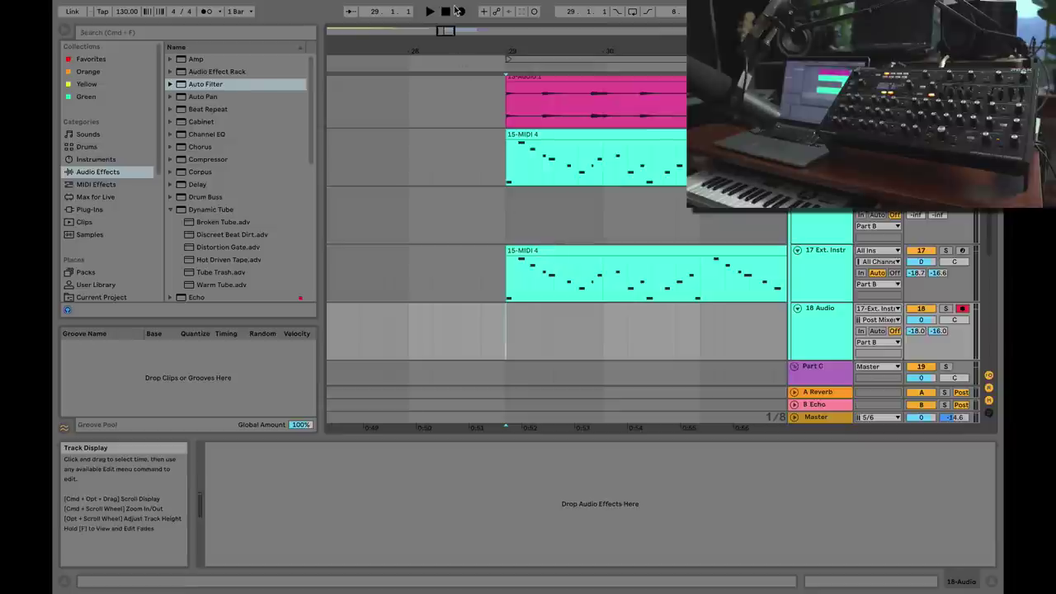
Record a fresh 18-Audio 15 take onto the 18 Audio track from bar 29
left_click(828, 262)
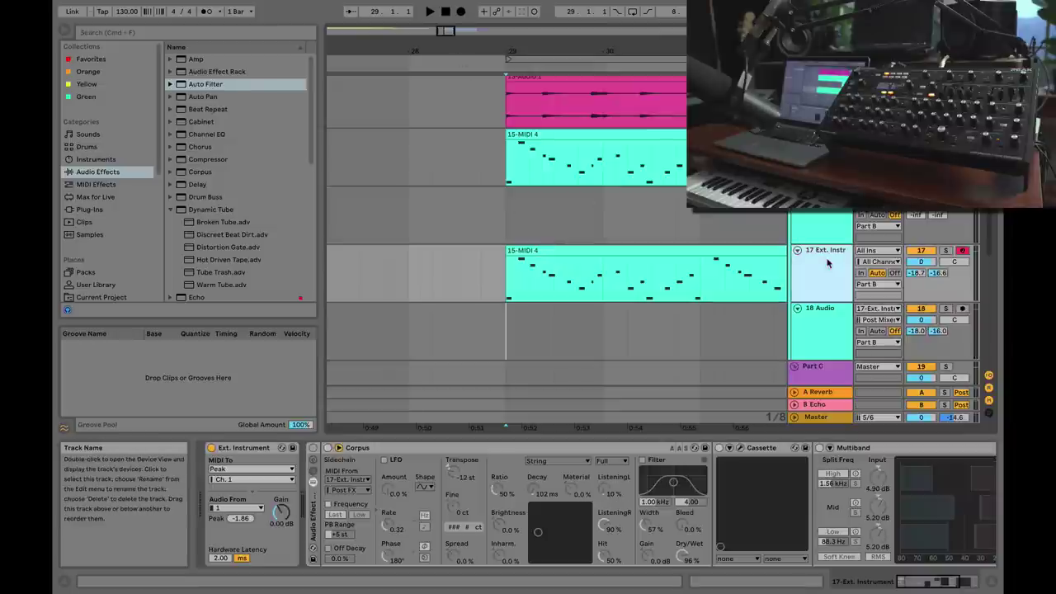
left_click(823, 321)
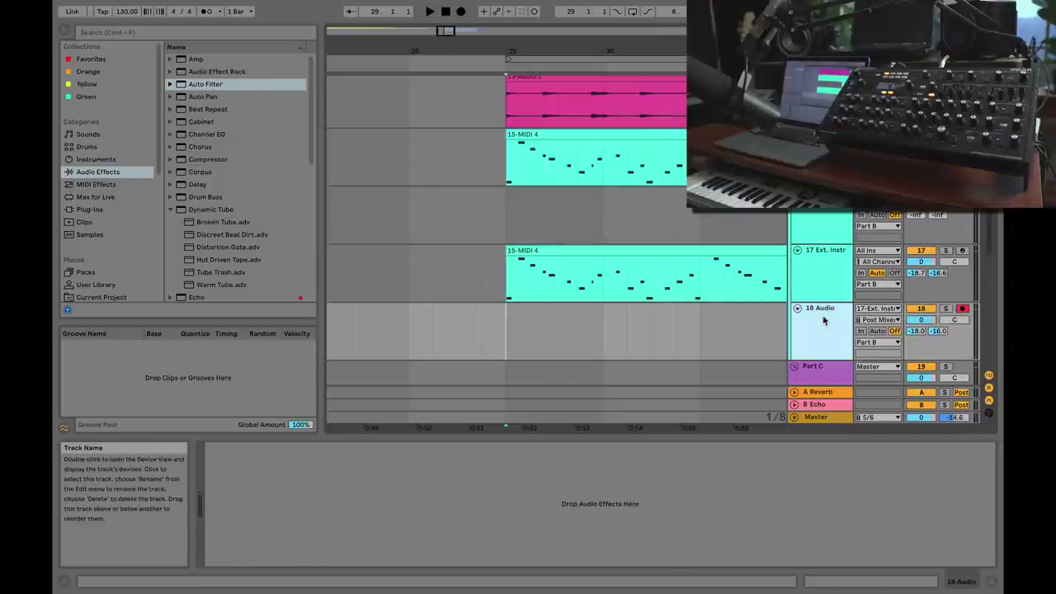
left_click(462, 12)
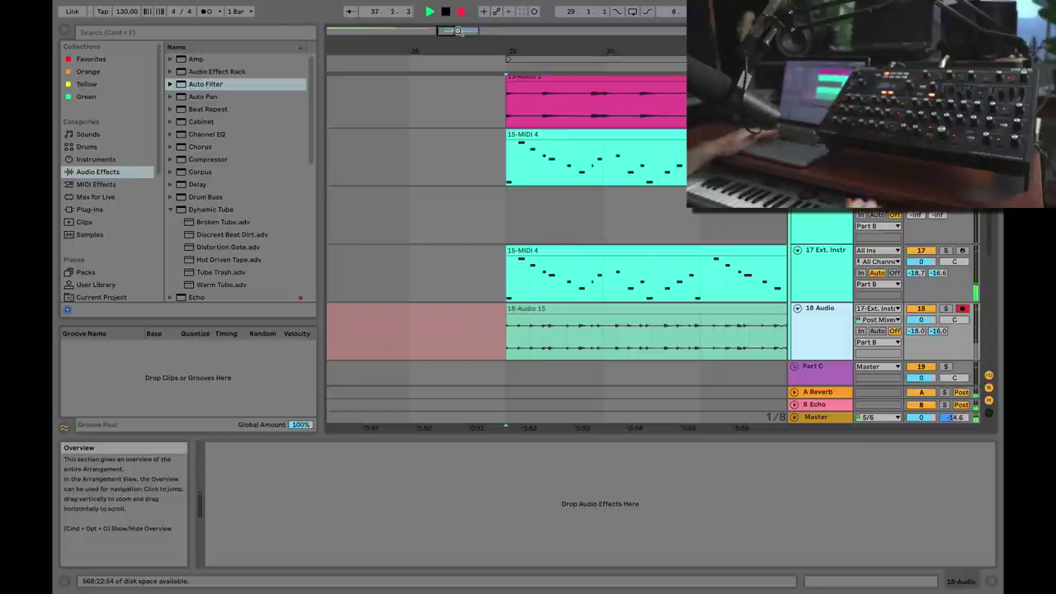
Stop recording, zoom into bar 29, and confirm the 18-Audio 15 onsets align with the MIDI notes
key("space")
mouse_move(458, 30)
left_mouse_down()
mouse_move(458, 70)
mouse_move(452, 30)
left_mouse_up()
left_click(819, 258)
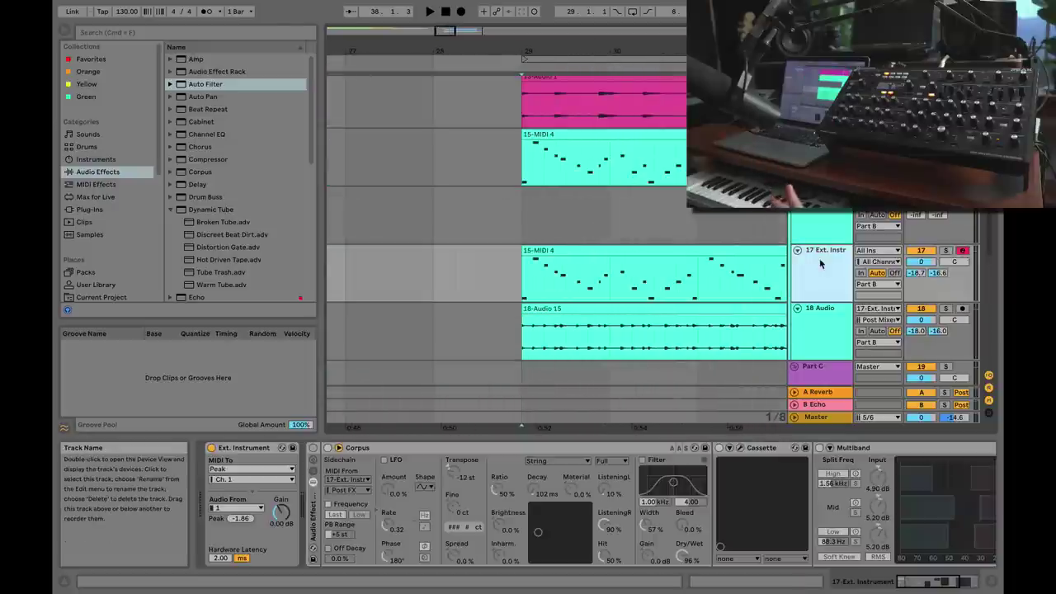